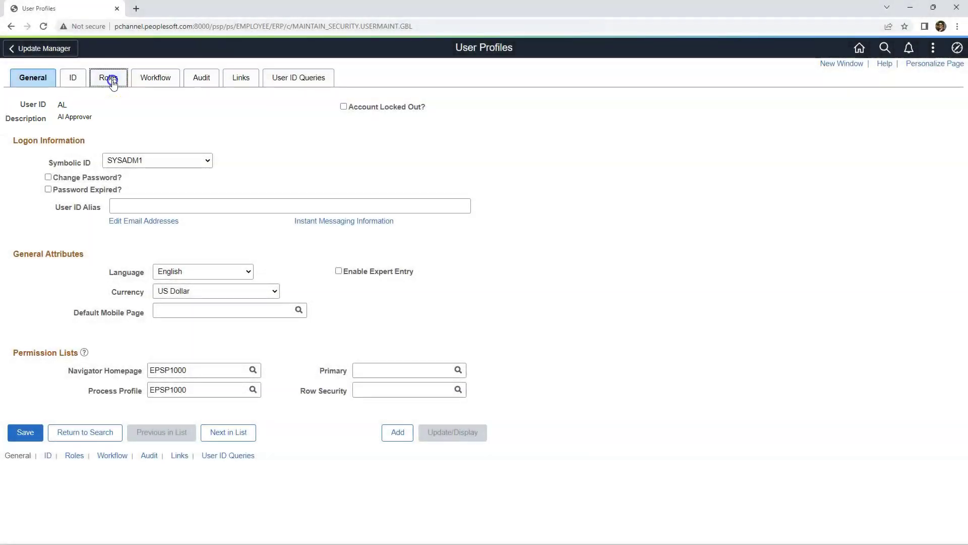
# Show user AL's assigned roles, highlighting PeopleSoft User and DATAMOVER.
pyautogui.click(108, 79)
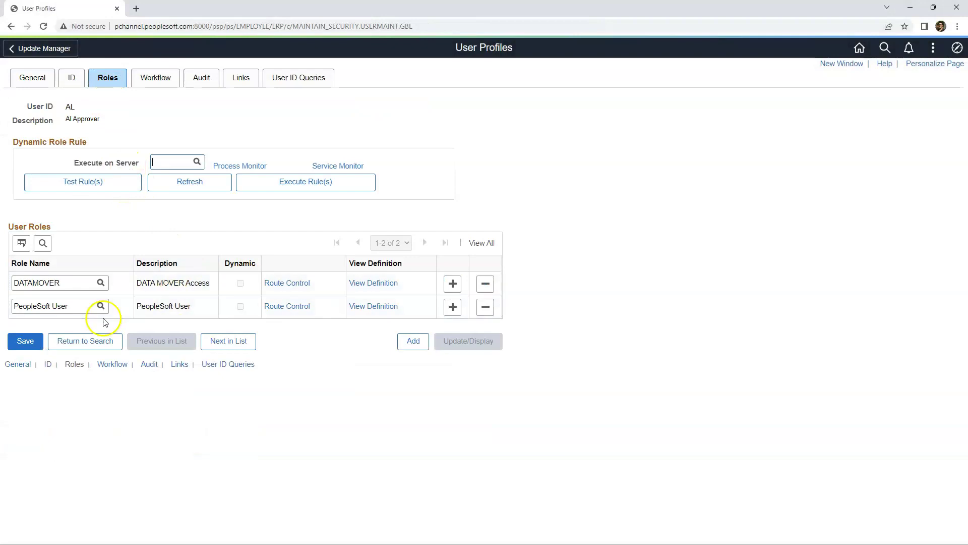
pyautogui.moveTo(85, 310); pyautogui.dragTo(14, 307)
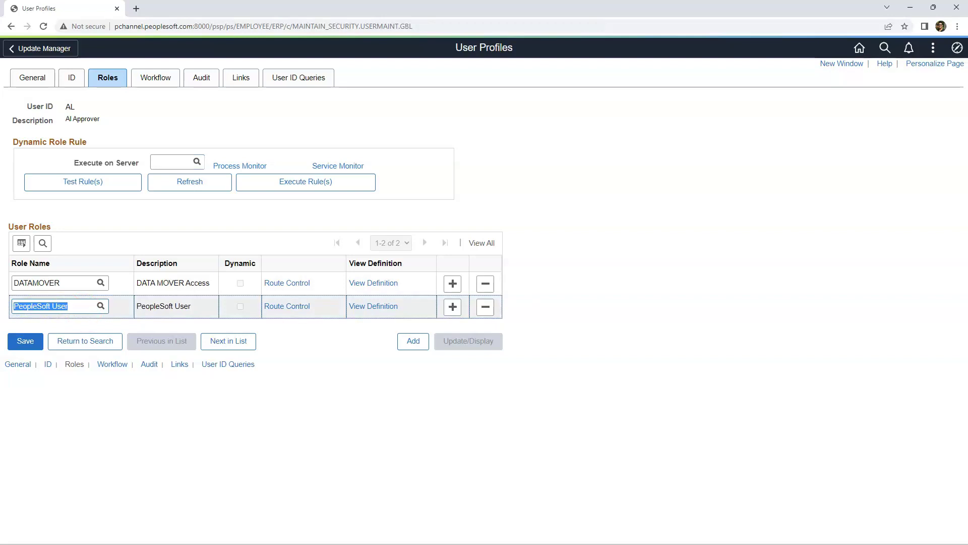
pyautogui.click(66, 284)
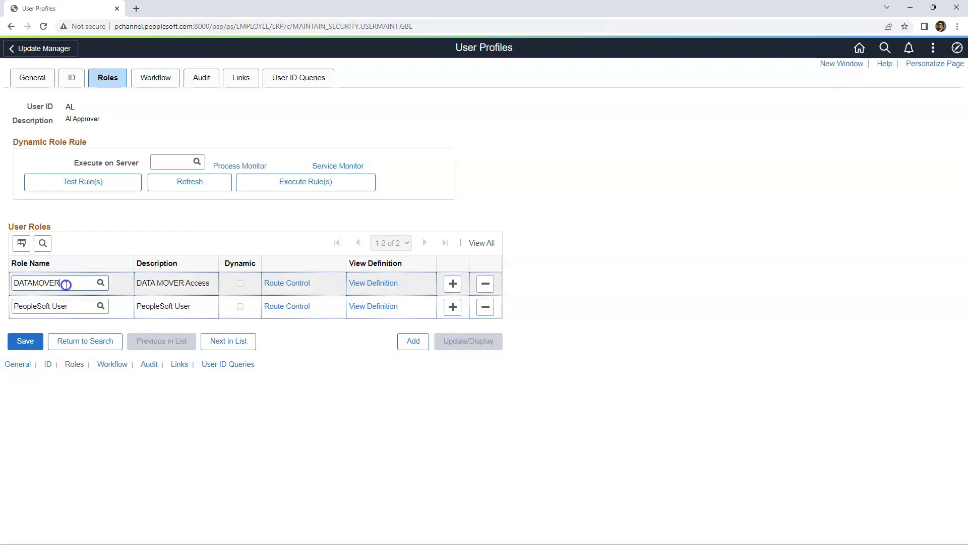
pyautogui.moveTo(66, 284); pyautogui.dragTo(6, 282)
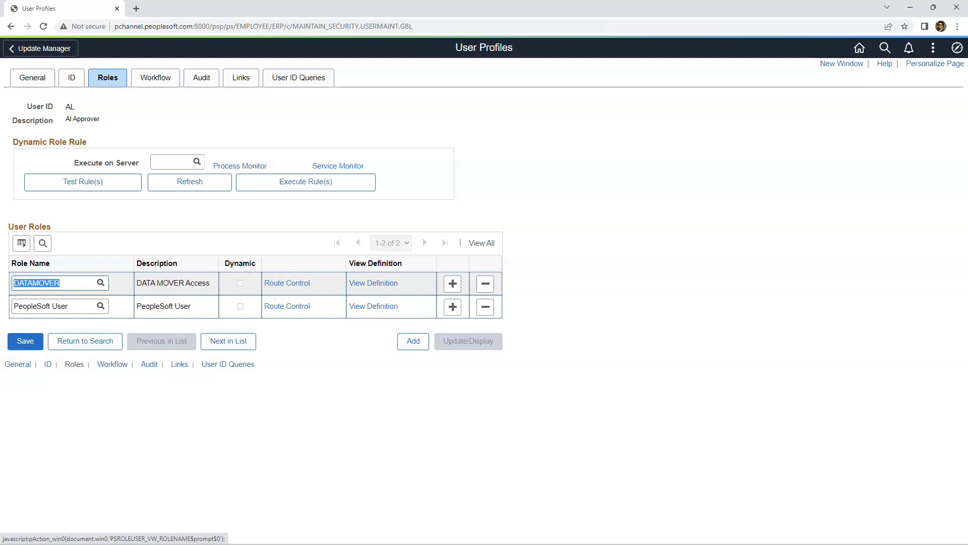
# Open the DATAMOVER permission list's PeopleTools permissions and point out the granted Data Mover Access.
pyautogui.click(365, 283)
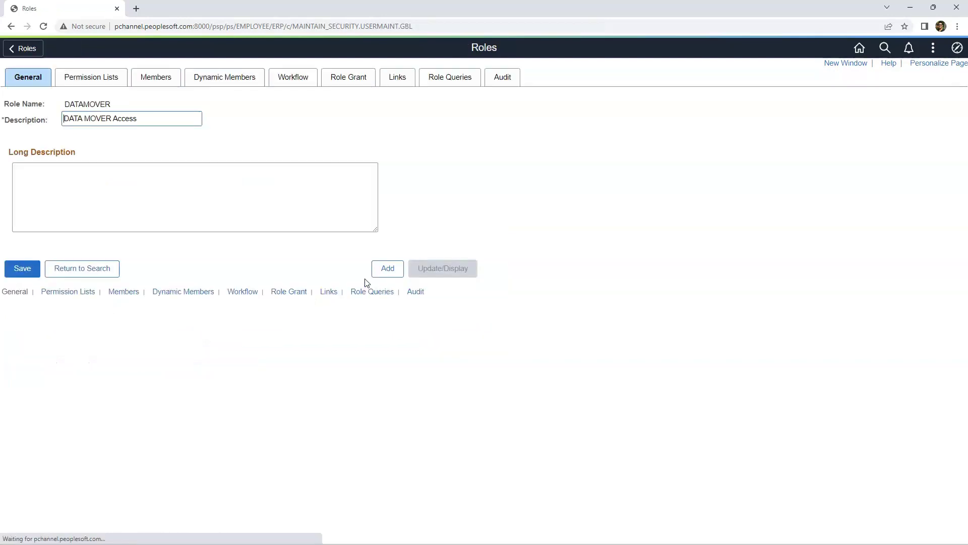
pyautogui.click(98, 77)
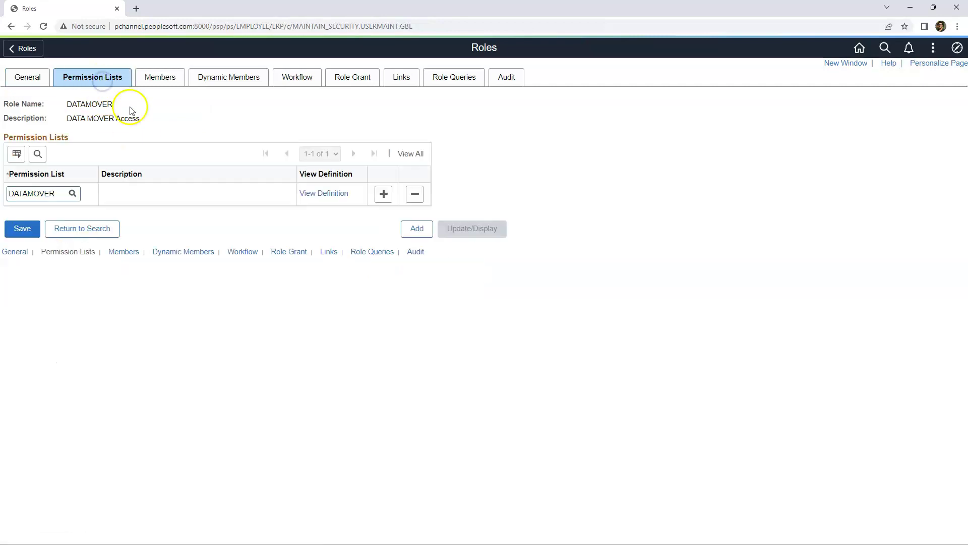
pyautogui.doubleClick(60, 195)
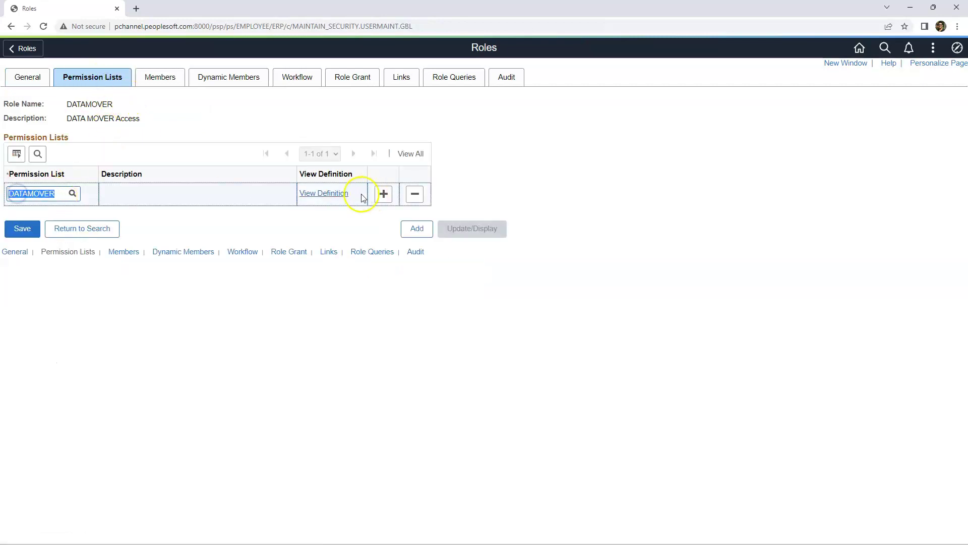
pyautogui.click(322, 194)
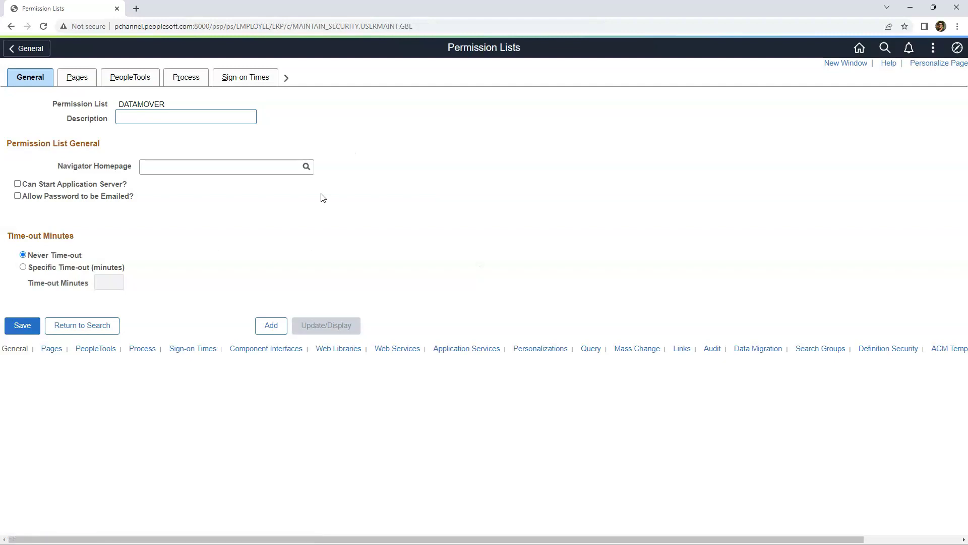
pyautogui.click(109, 348)
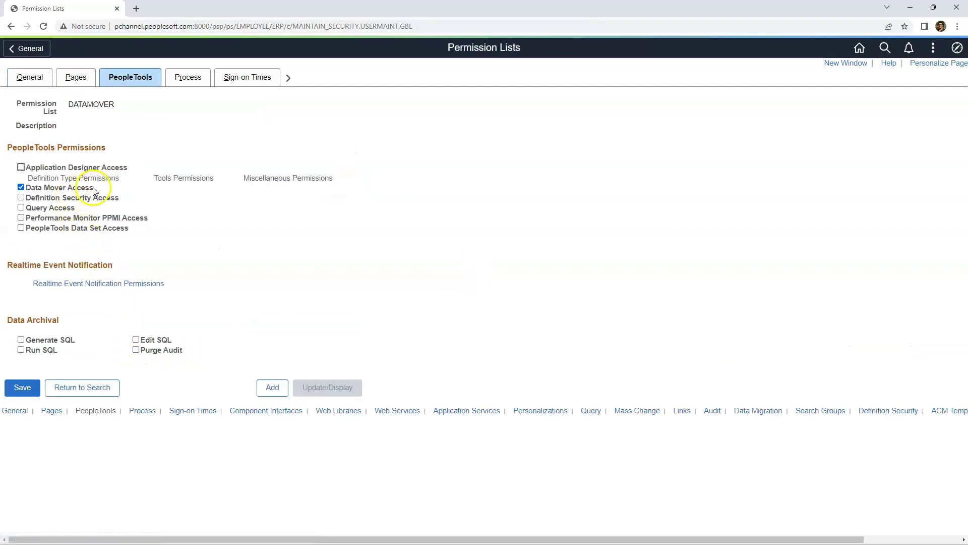
pyautogui.moveTo(92, 188); pyautogui.dragTo(25, 188)
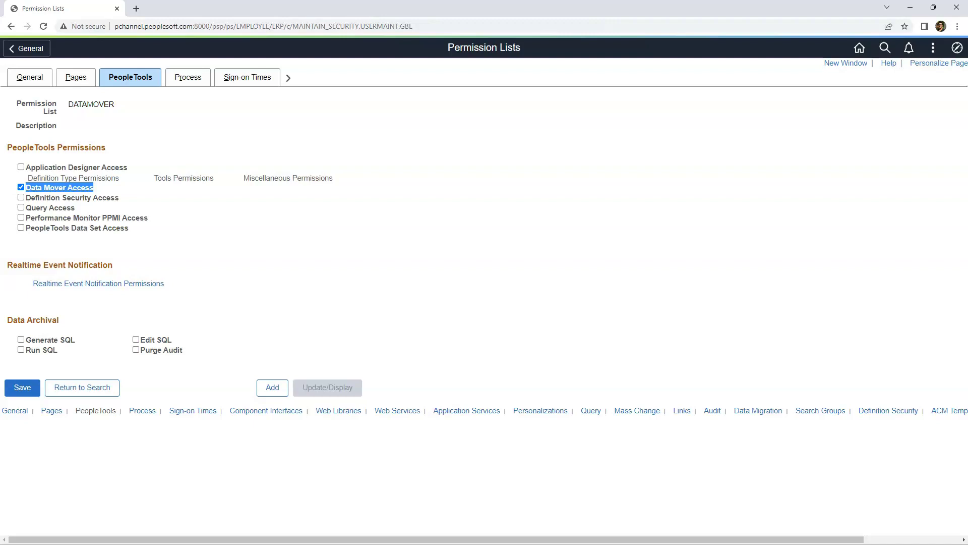
pyautogui.hotkey('alt', 'Tab')
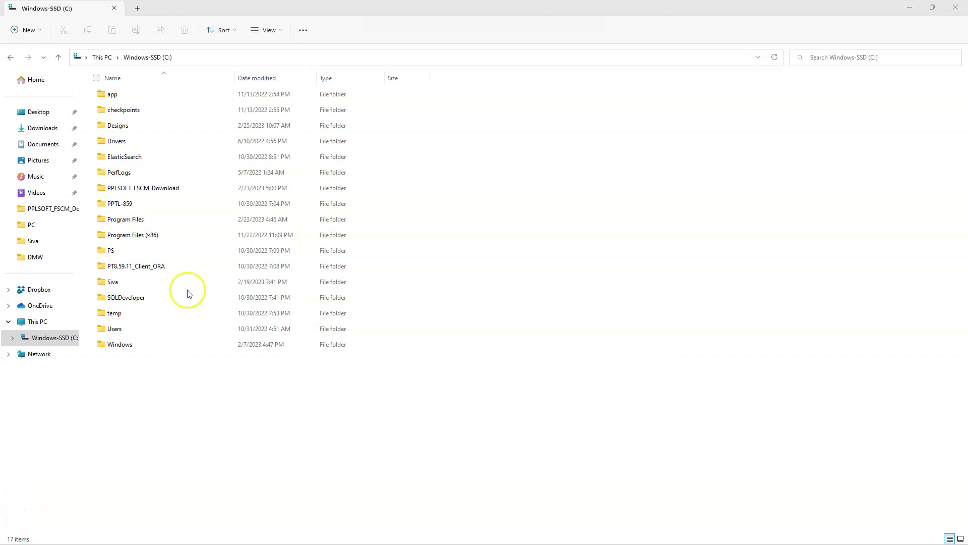
# Launch psdmt from C:\PT8.59.11_Client_ORA\bin\client\winx86.
pyautogui.doubleClick(146, 265)
pyautogui.doubleClick(143, 101)
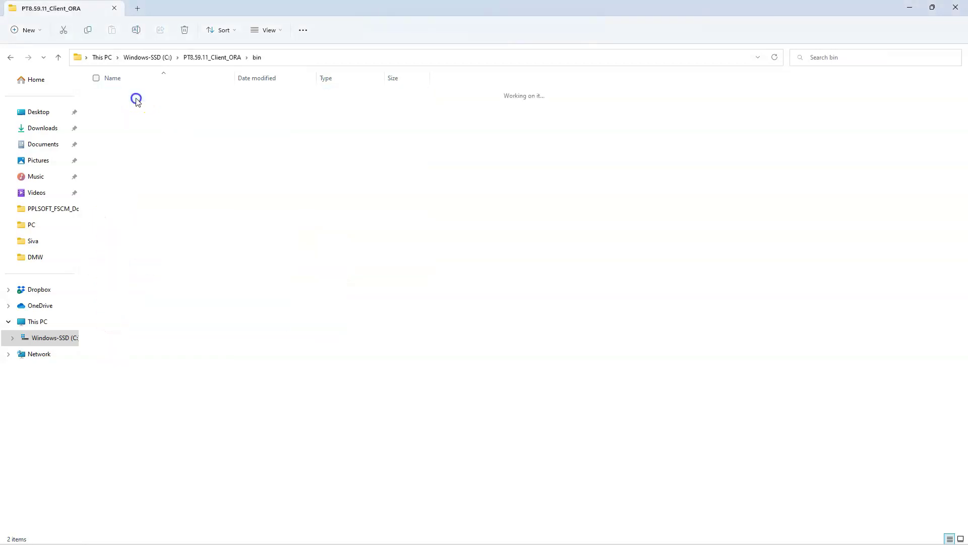
pyautogui.doubleClick(129, 95)
pyautogui.doubleClick(130, 96)
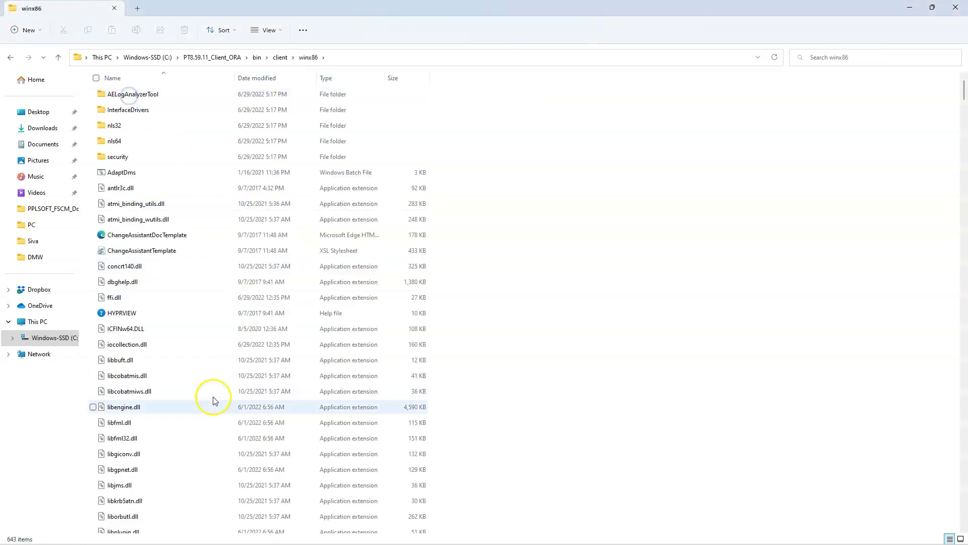
pyautogui.click(126, 220)
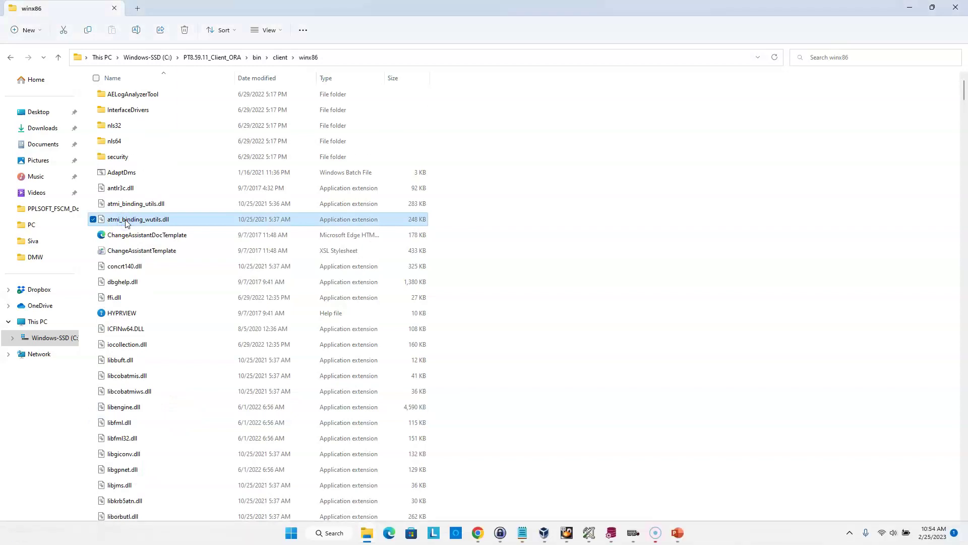
pyautogui.write('psdmt')
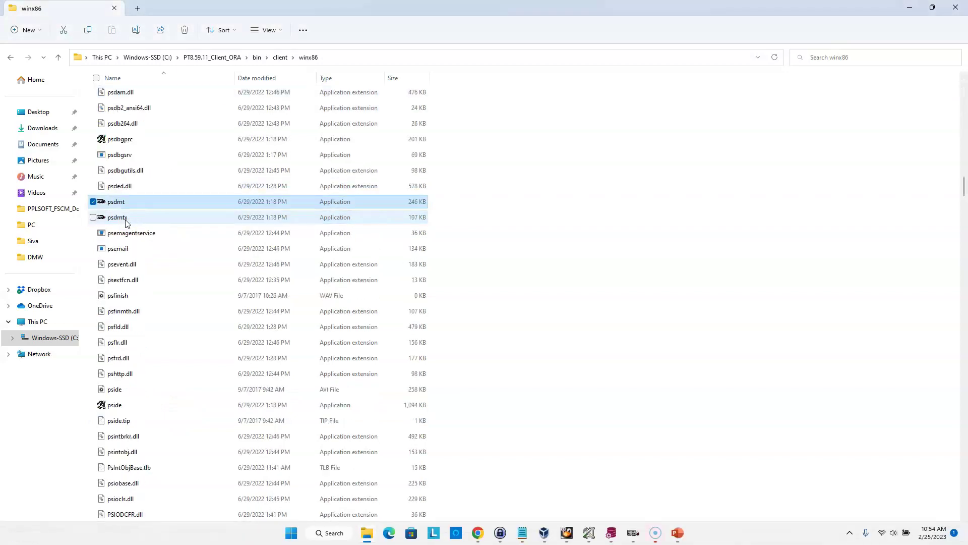
pyautogui.click(146, 205)
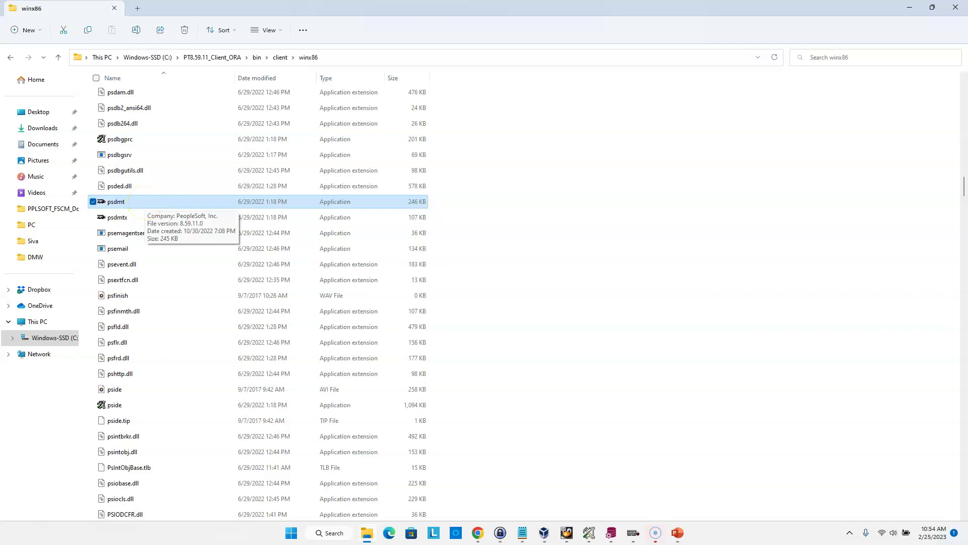
pyautogui.doubleClick(143, 201)
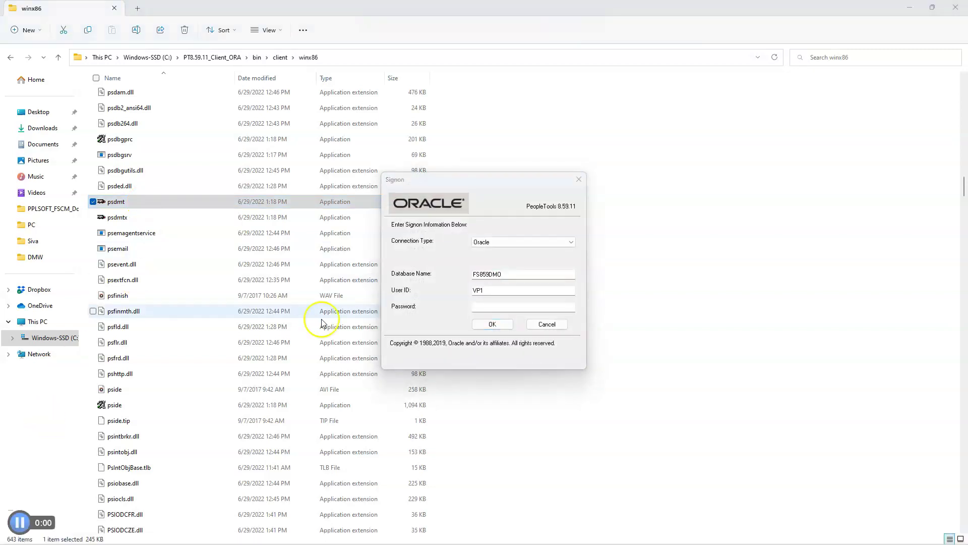
# Sign on to Data Mover as AL with the account password, then move its window aside.
pyautogui.doubleClick(490, 297)
pyautogui.press('capslock')
pyautogui.write('AL')
pyautogui.press('Tab')
pyautogui.write('********')
pyautogui.press('Return')
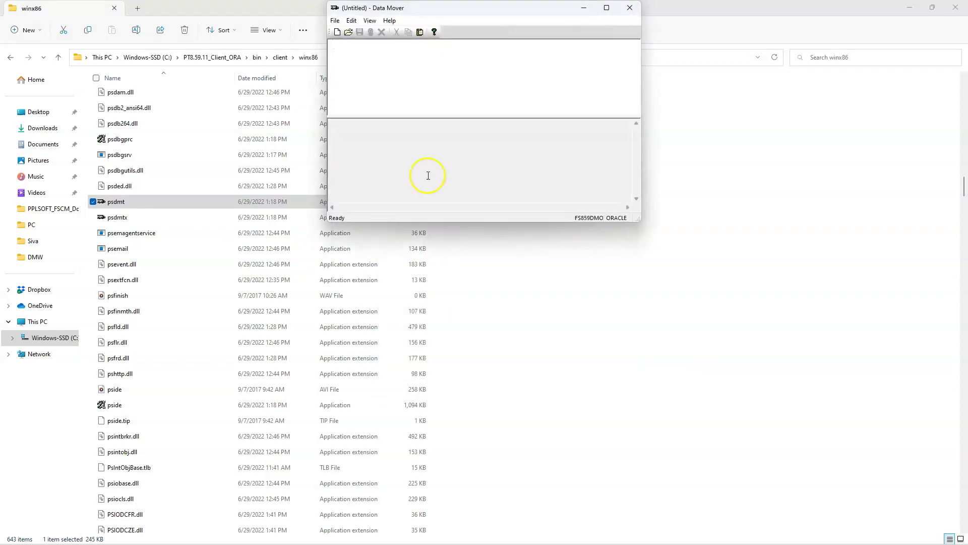
pyautogui.moveTo(343, 10); pyautogui.dragTo(348, 200)
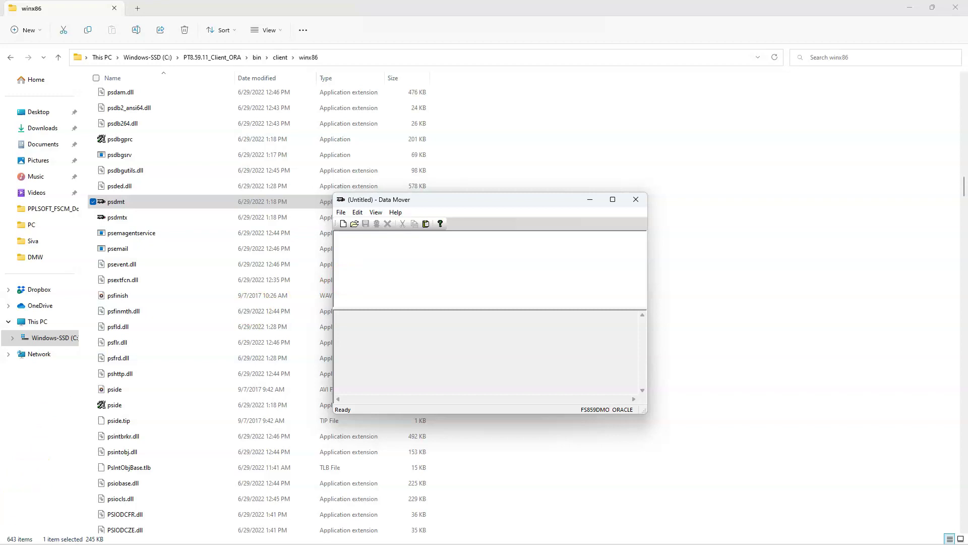
pyautogui.click(22, 515)
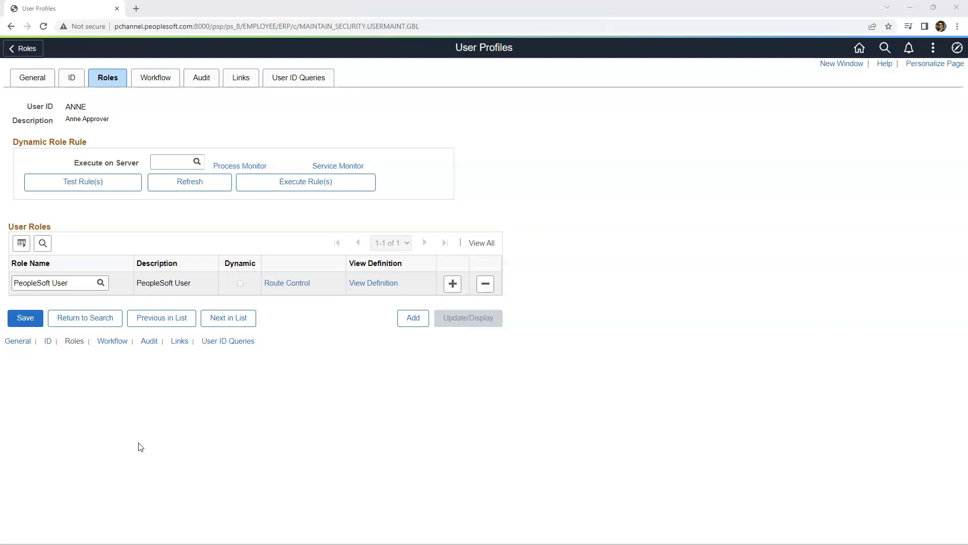
# Add the ADS Designer role to the second user's profile and save it.
pyautogui.click(452, 283)
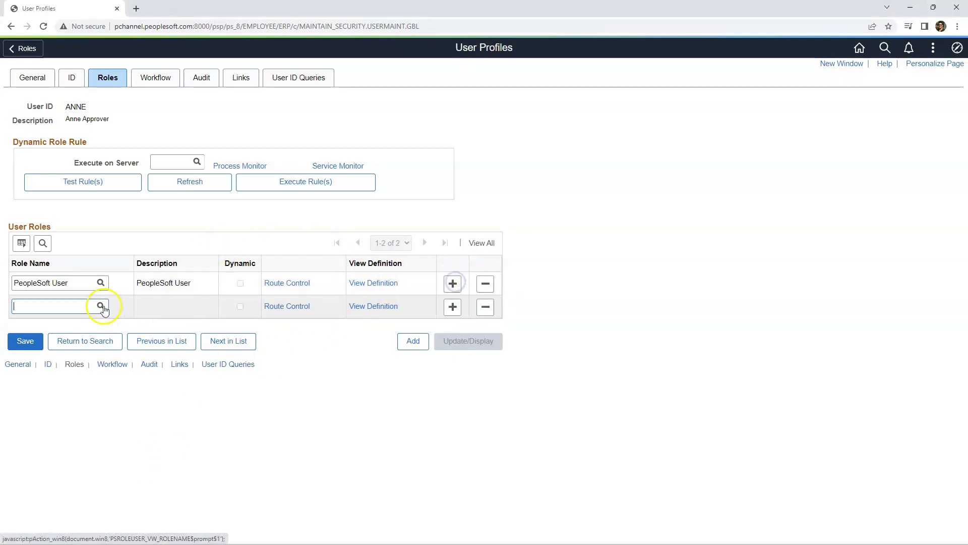
pyautogui.write('ads designer')
pyautogui.click(56, 342)
pyautogui.click(27, 342)
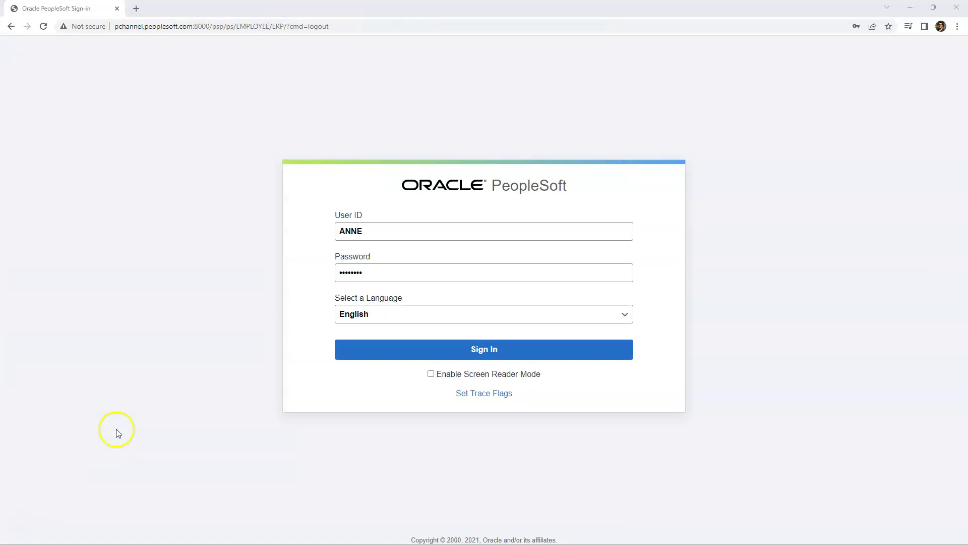
# Sign back in and go to PeopleTools > Lifecycle Tools > Migrate Data > Data Migration Workbench.
pyautogui.click(364, 356)
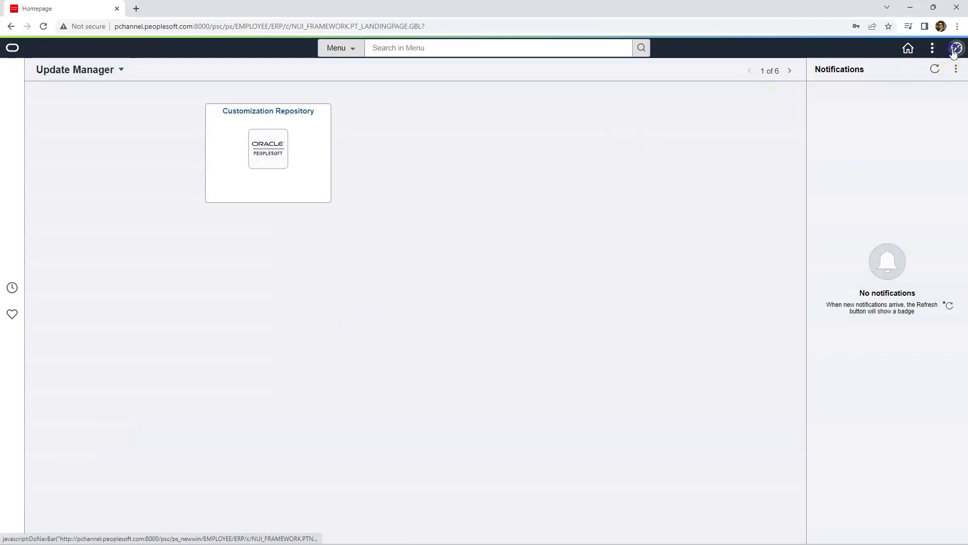
pyautogui.click(957, 47)
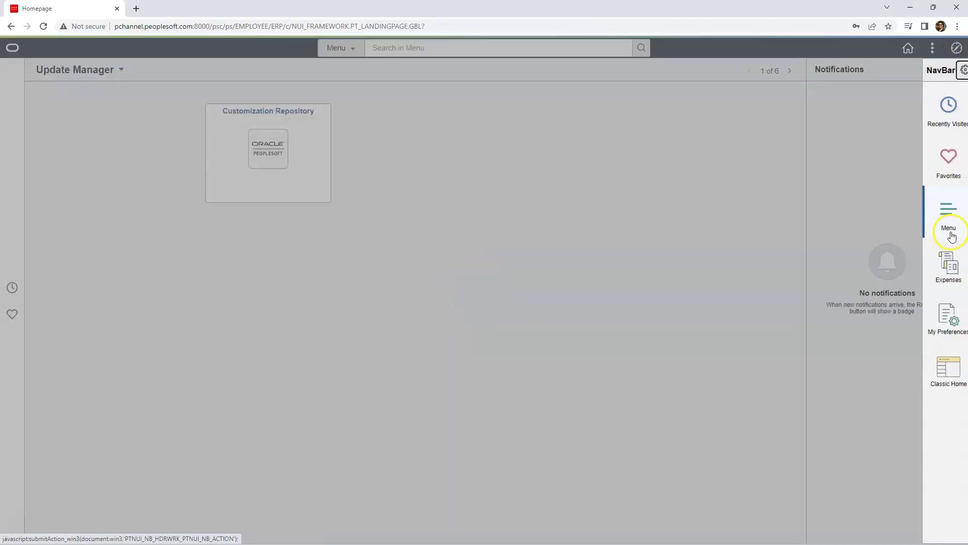
pyautogui.click(923, 234)
pyautogui.scroll(-4, 941, 243)
pyautogui.scroll(-3, 941, 245)
pyautogui.click(871, 210)
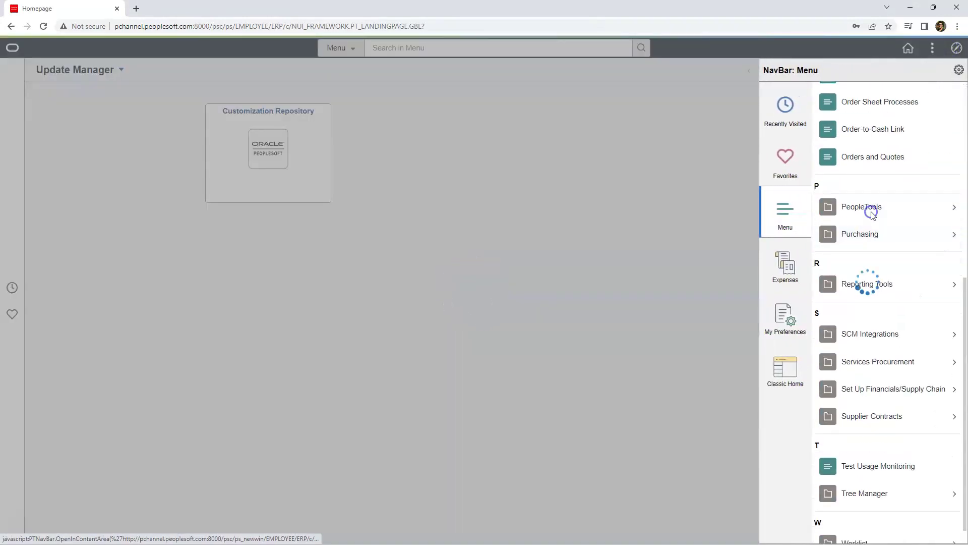
pyautogui.click(879, 255)
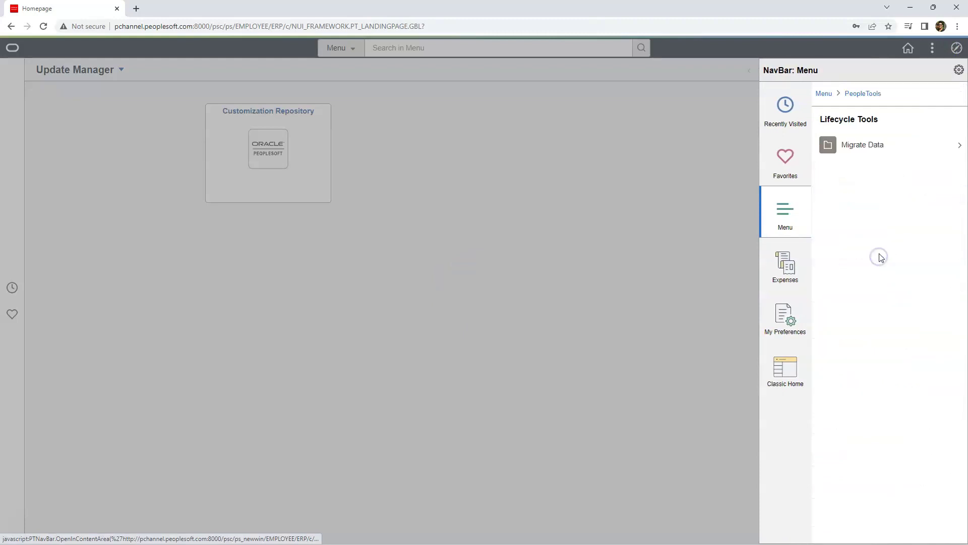
pyautogui.click(864, 145)
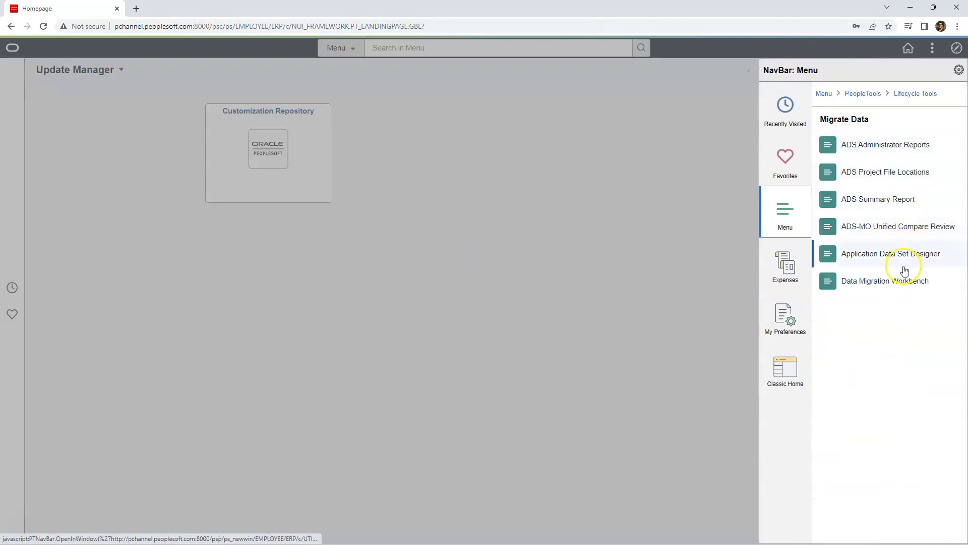
pyautogui.click(892, 280)
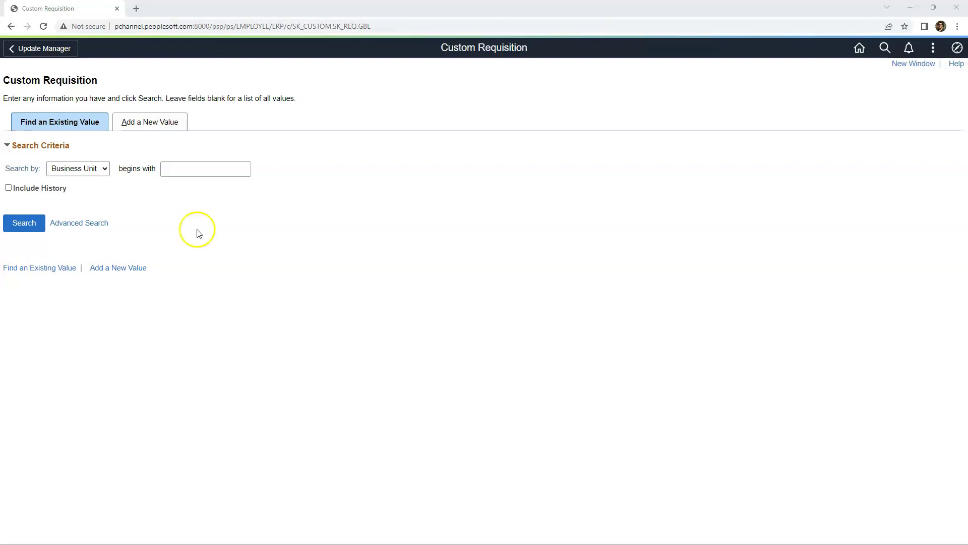
# Add a new requisition with ID 00001 for business unit BLG01.
pyautogui.click(158, 117)
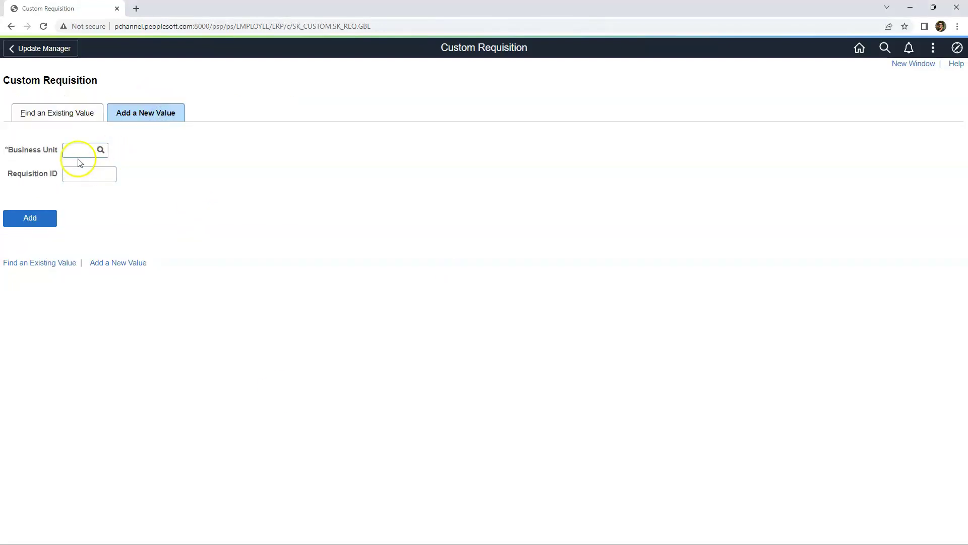
pyautogui.click(100, 150)
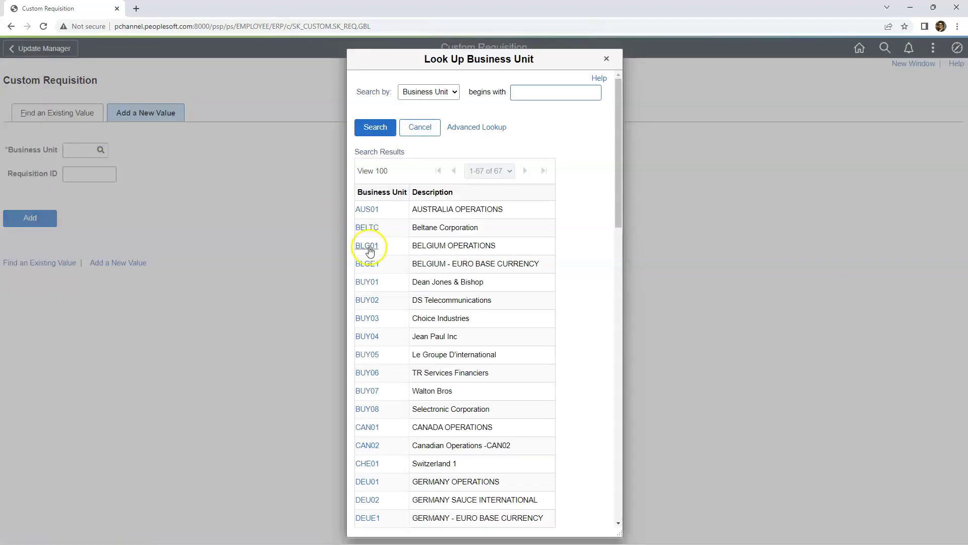
pyautogui.click(367, 246)
pyautogui.click(99, 174)
pyautogui.write('00001')
pyautogui.press('Return')
# Enter date 02/07/2023, description 'test', status Complete, Priority, save, then select PS_SK_REQ_HDR in the SQL editor.
pyautogui.moveTo(22, 131); pyautogui.dragTo(83, 134)
pyautogui.click(141, 133)
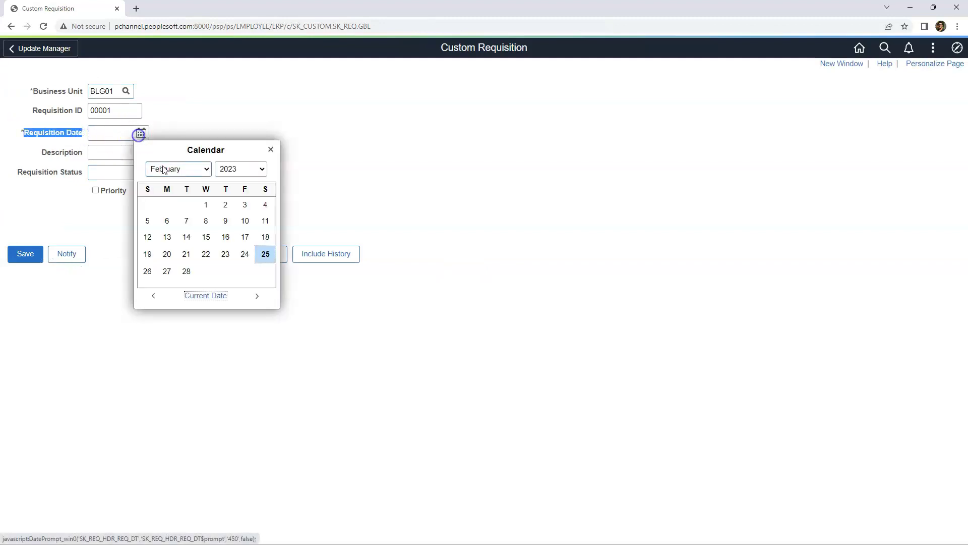
pyautogui.click(185, 221)
pyautogui.press('Tab')
pyautogui.write('test')
pyautogui.click(124, 173)
pyautogui.click(117, 216)
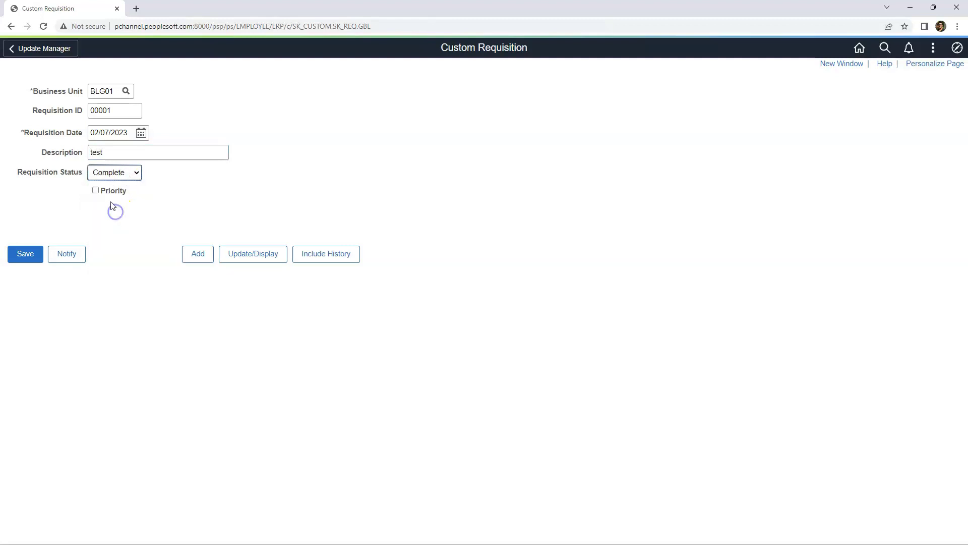
pyautogui.click(96, 191)
pyautogui.click(25, 247)
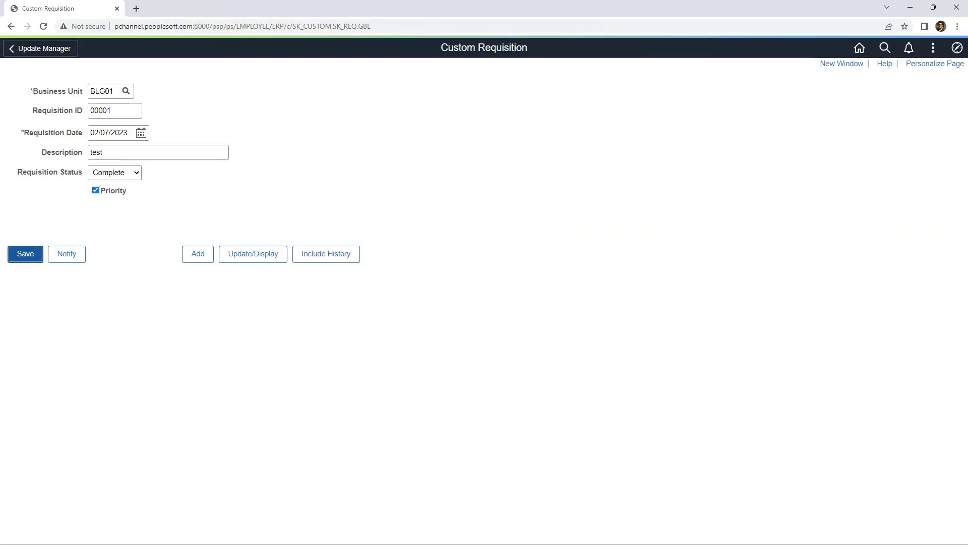
pyautogui.hotkey('alt', 'Tab')
pyautogui.doubleClick(230, 114)
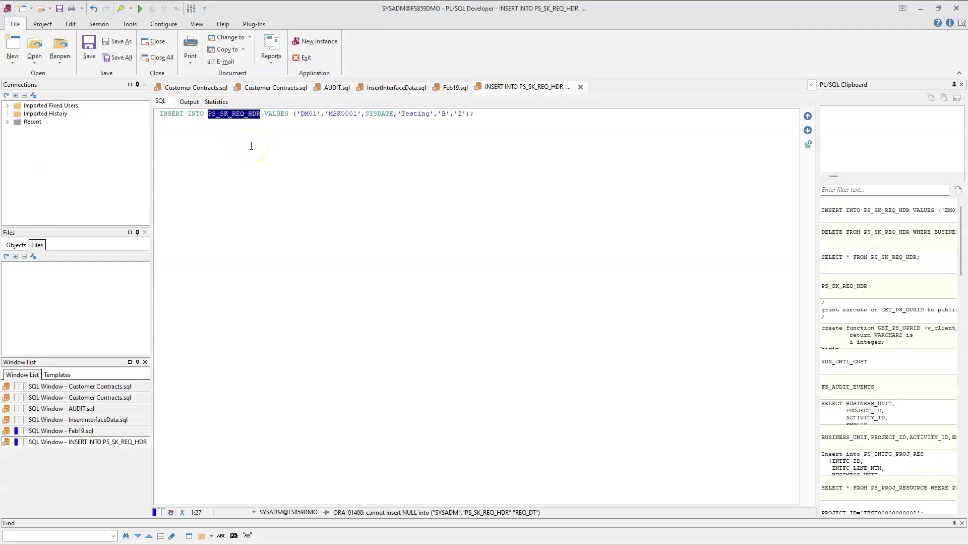
# Execute the INSERT INTO PS_SK_REQ_HDR statement and commit the transaction.
pyautogui.click(256, 137)
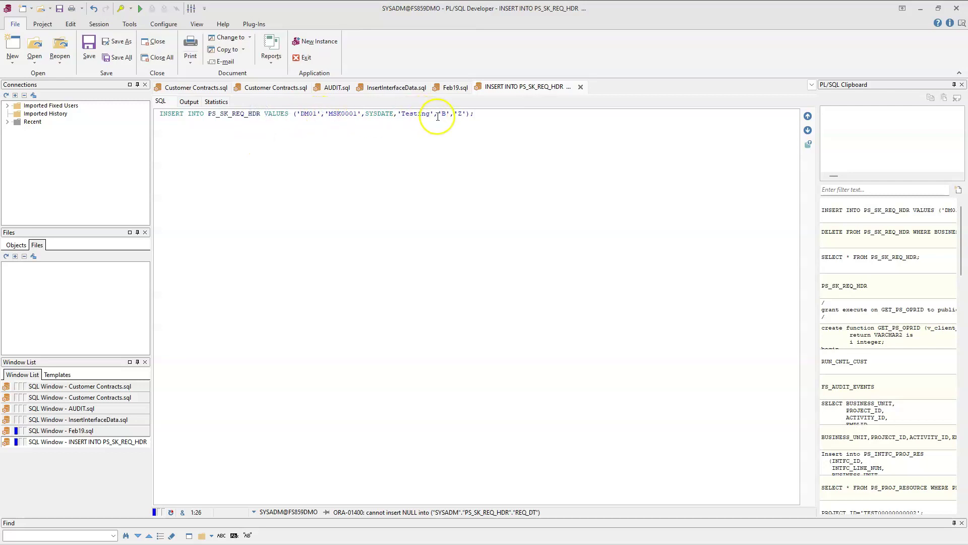
pyautogui.click(140, 9)
pyautogui.click(152, 8)
pyautogui.click(222, 145)
pyautogui.moveTo(476, 114); pyautogui.dragTo(249, 115)
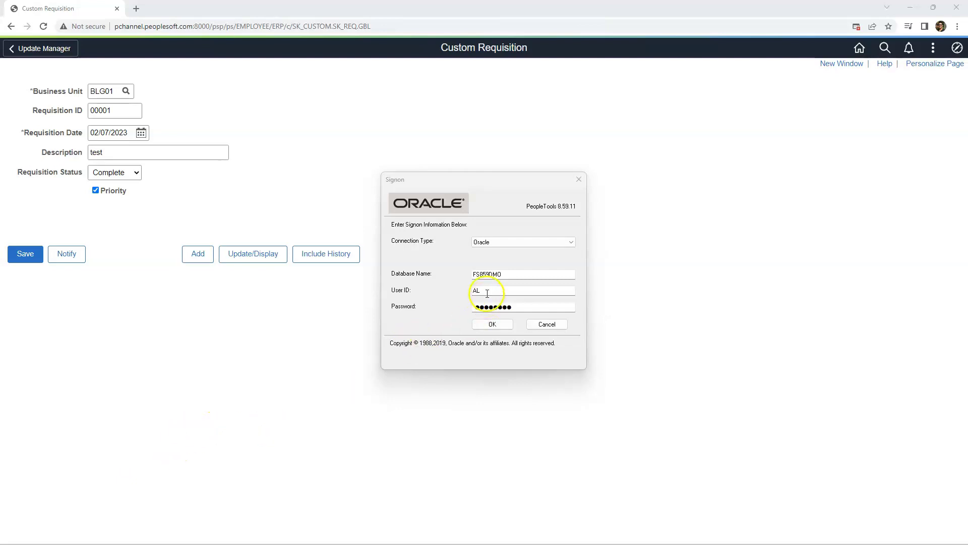
# Sign on to the FS859DMO database in Data Mover and place the caret in the script area.
pyautogui.click(454, 281)
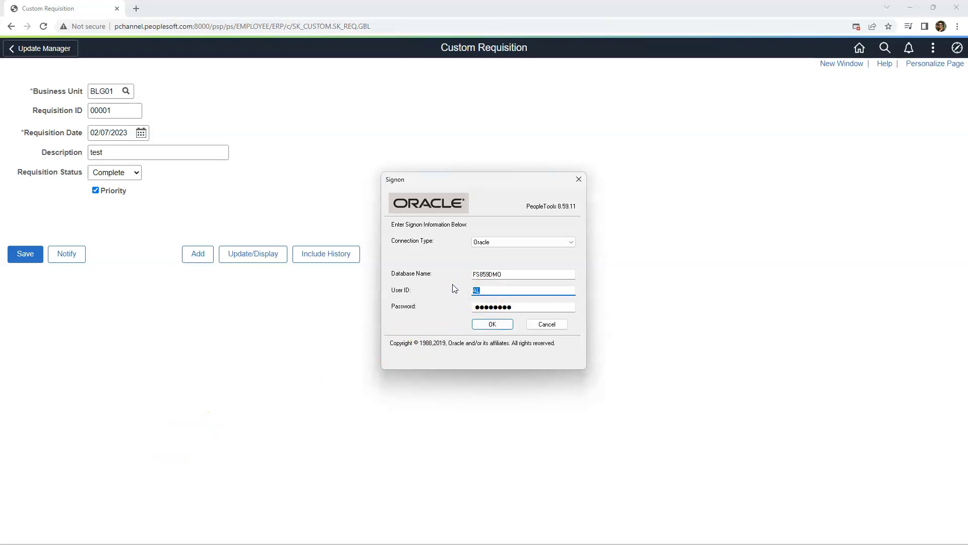
pyautogui.click(493, 325)
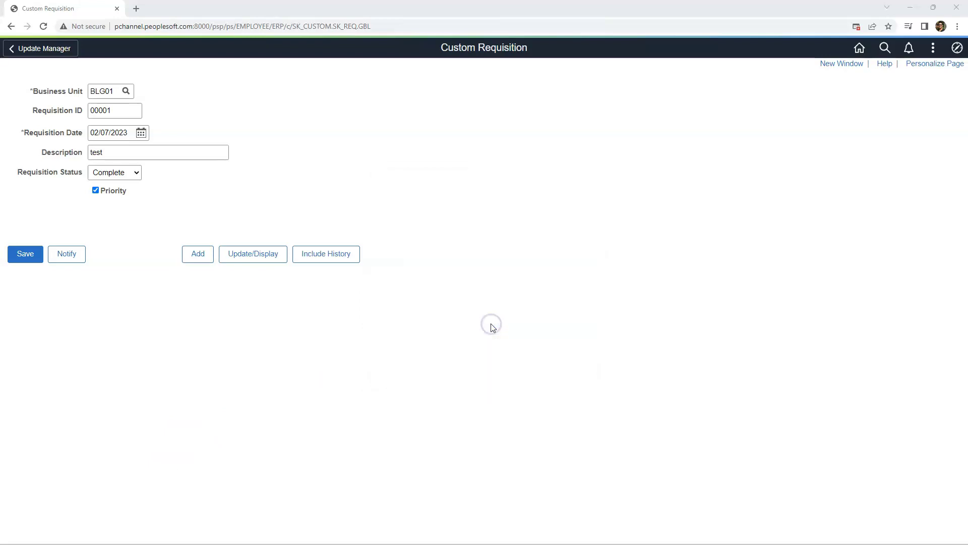
pyautogui.click(380, 208)
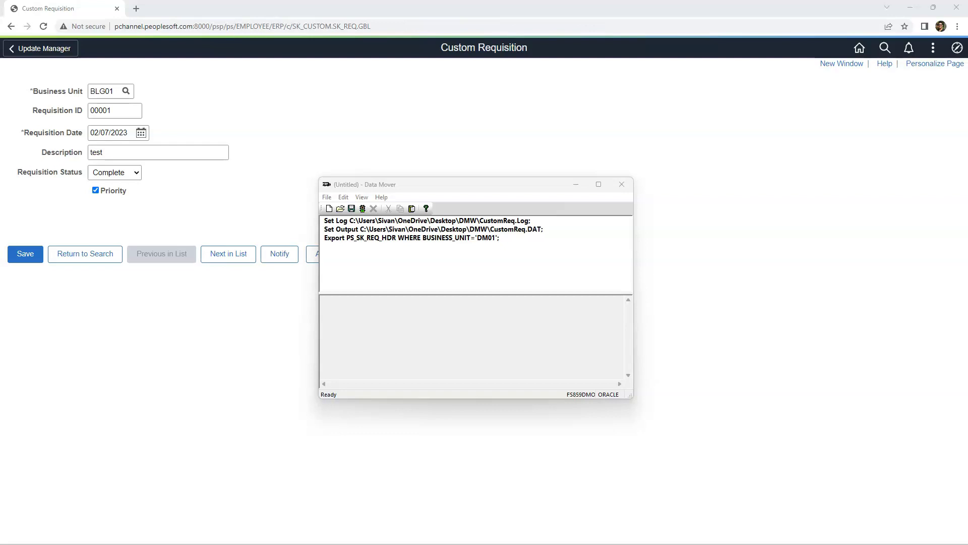
# Review the CustomReq.Log/CustomReq.DAT export script for DM01, run it, and check the 1 exported row.
pyautogui.click(378, 221)
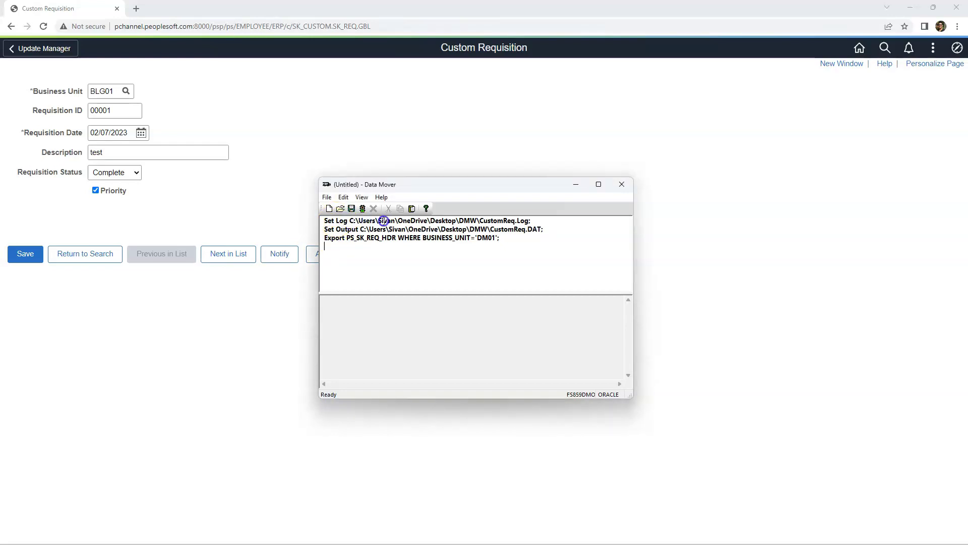
pyautogui.moveTo(337, 221); pyautogui.dragTo(480, 220)
pyautogui.click(528, 220)
pyautogui.click(495, 238)
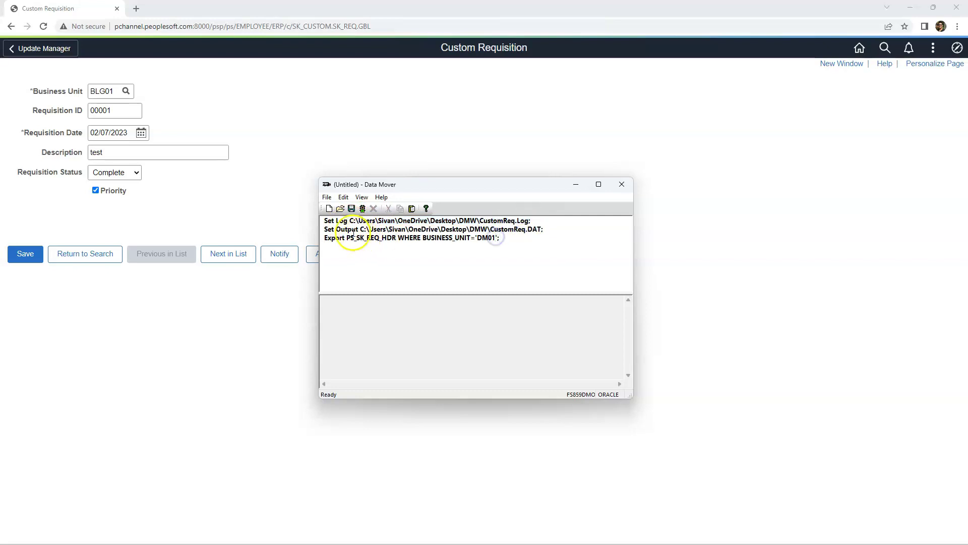
pyautogui.moveTo(336, 229); pyautogui.dragTo(540, 230)
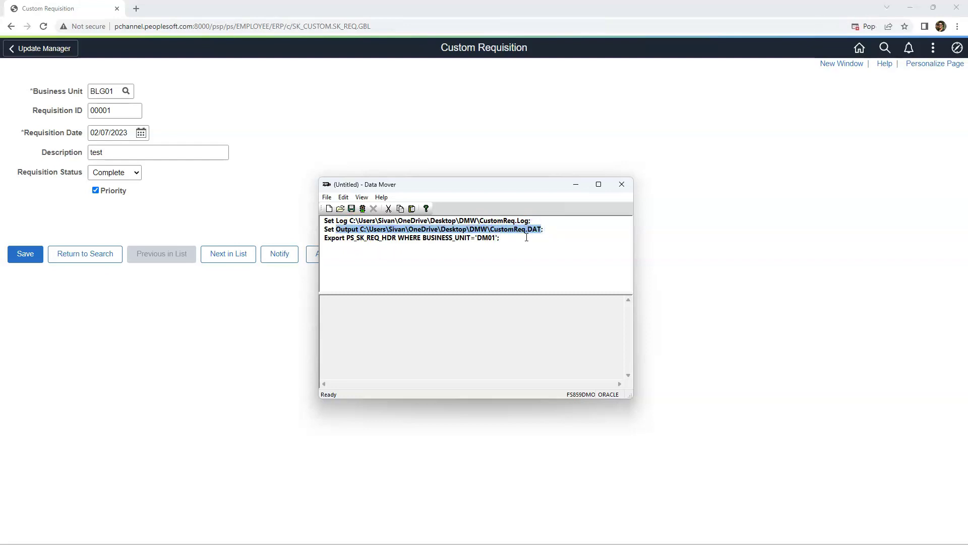
pyautogui.click(525, 231)
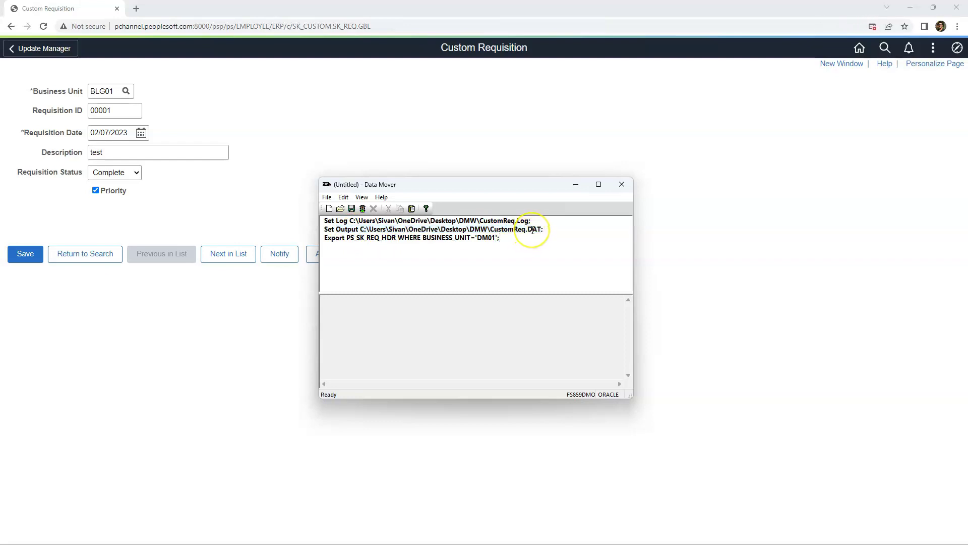
pyautogui.click(511, 232)
pyautogui.click(480, 239)
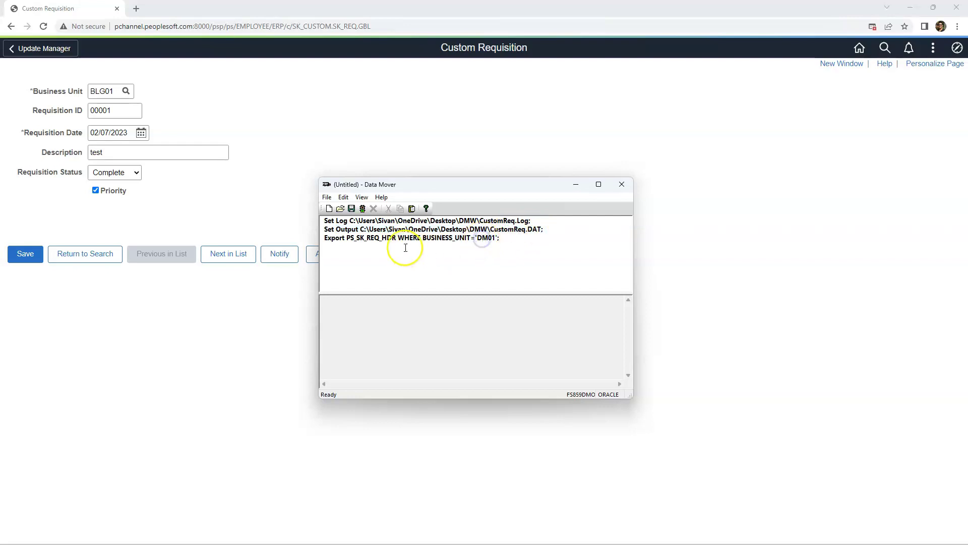
pyautogui.click(368, 239)
pyautogui.click(363, 208)
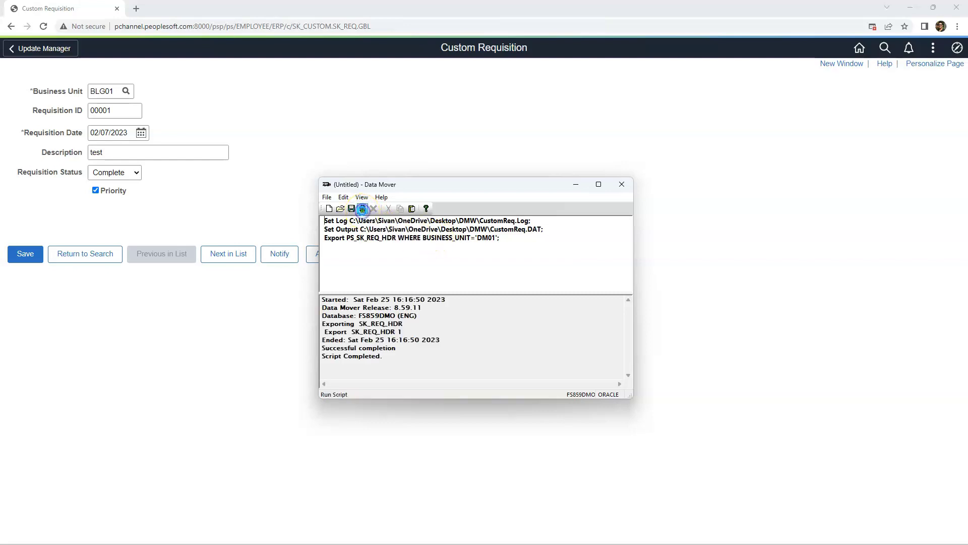
pyautogui.doubleClick(400, 332)
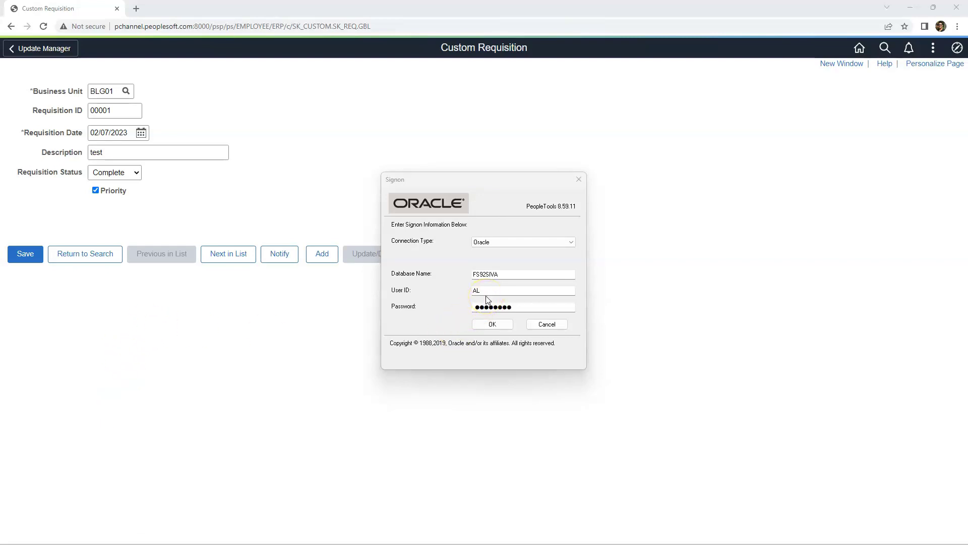
# Sign on to FS925IVA in Data Mover, then paste, adjust and run the CustomReq.DAT import script for PS_SK_REQ_HDR.
pyautogui.click(492, 324)
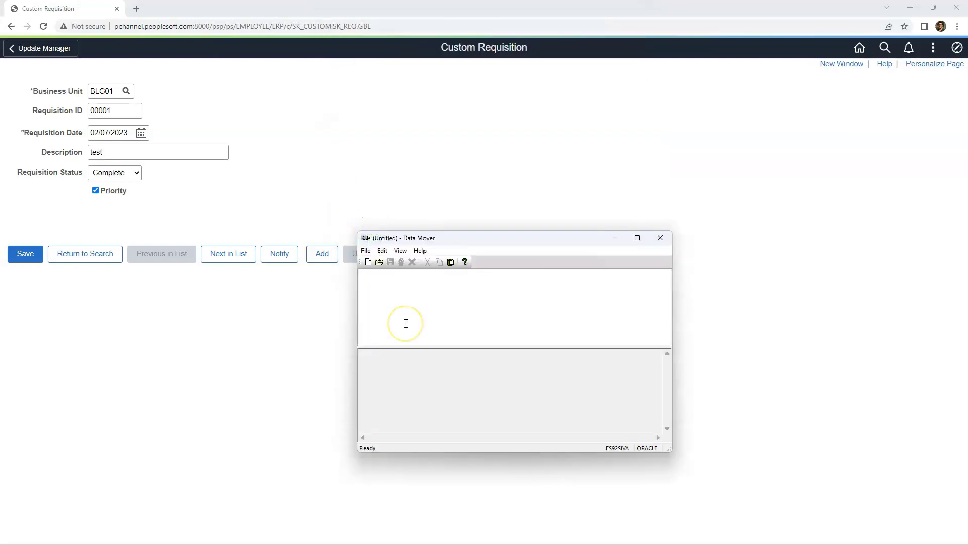
pyautogui.write('Set Log C:\\Users\\Sivan\\OneDrive\\Desktop\\DMW\\CustomReq.Log; Set Input C:\\Users\\Sivan\\OneDrive\\Desktop\\DMW\\CustomReq.DAT; Import PS_SK_REQ_HDR;')
pyautogui.click(381, 284)
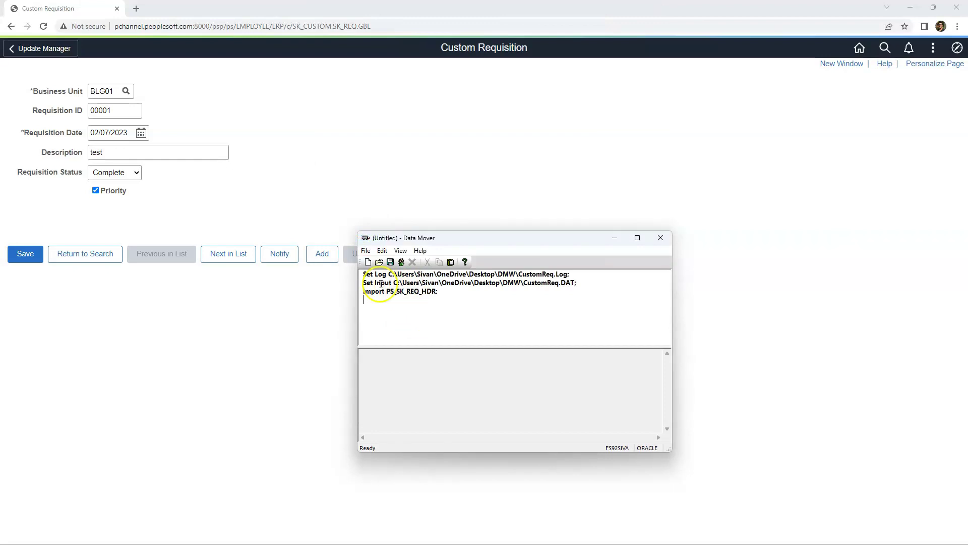
pyautogui.doubleClick(381, 284)
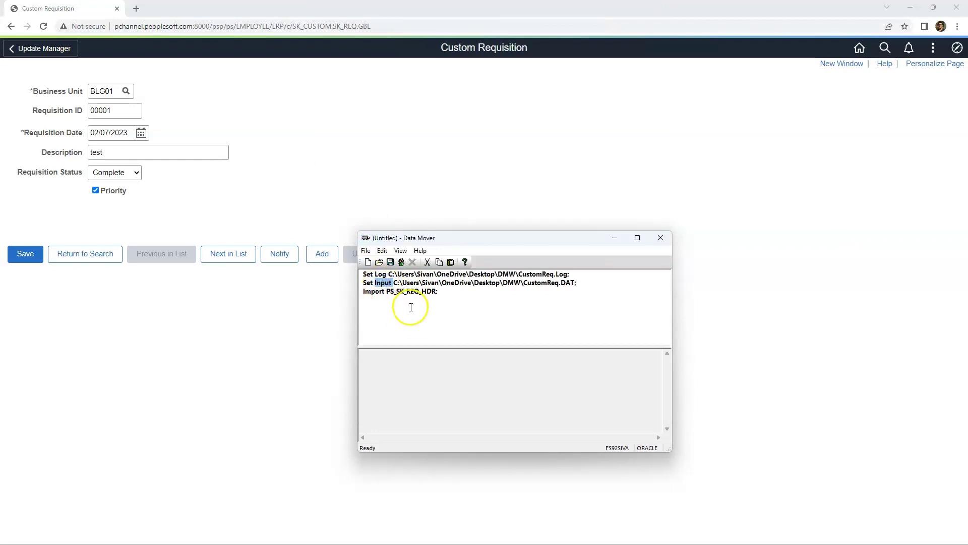
pyautogui.click(376, 293)
pyautogui.doubleClick(376, 292)
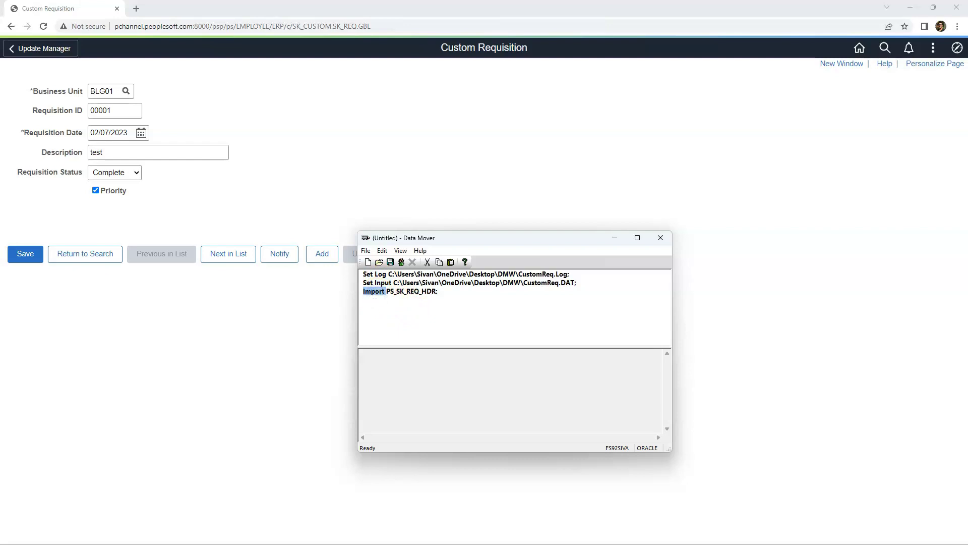
pyautogui.click(401, 262)
pyautogui.doubleClick(439, 394)
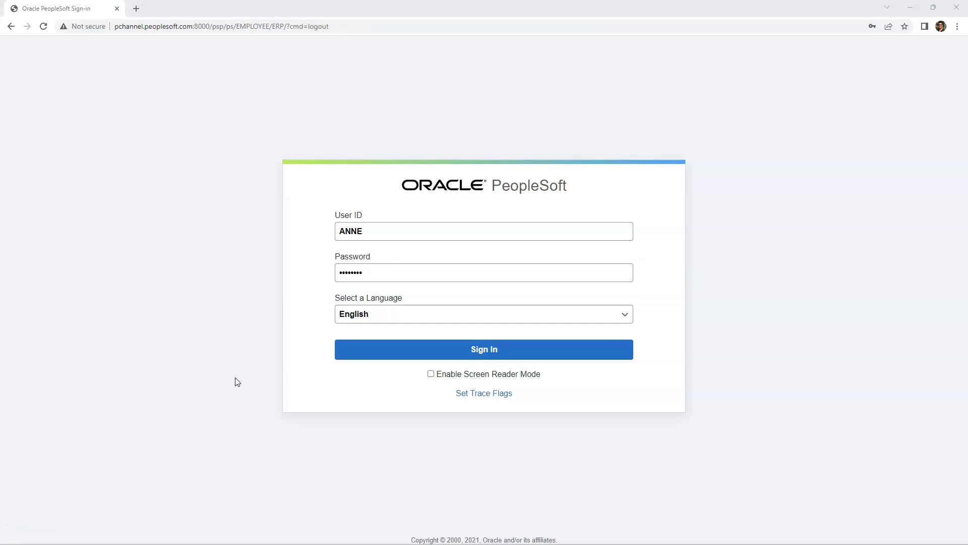
# Sign in to PeopleSoft and go to Application Data Set Designer.
pyautogui.click(363, 343)
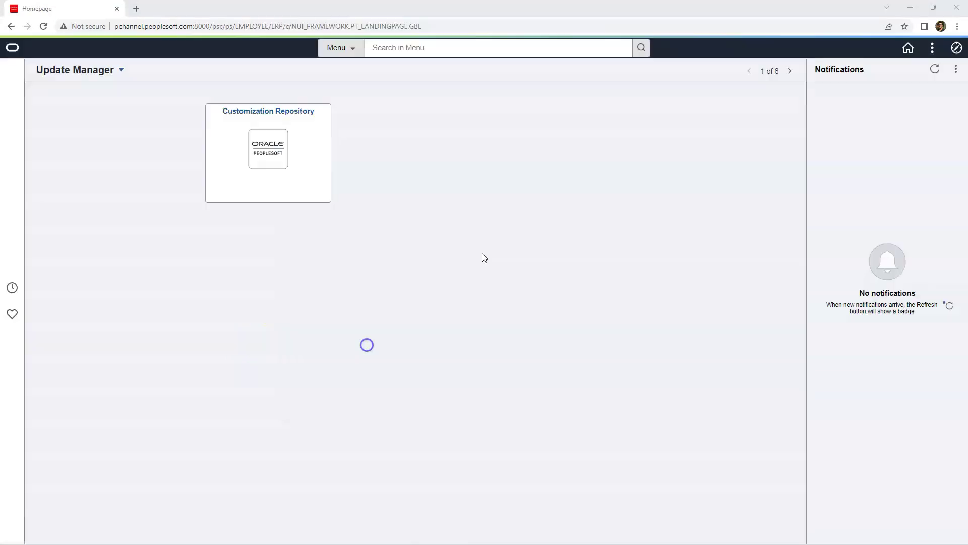
pyautogui.click(955, 49)
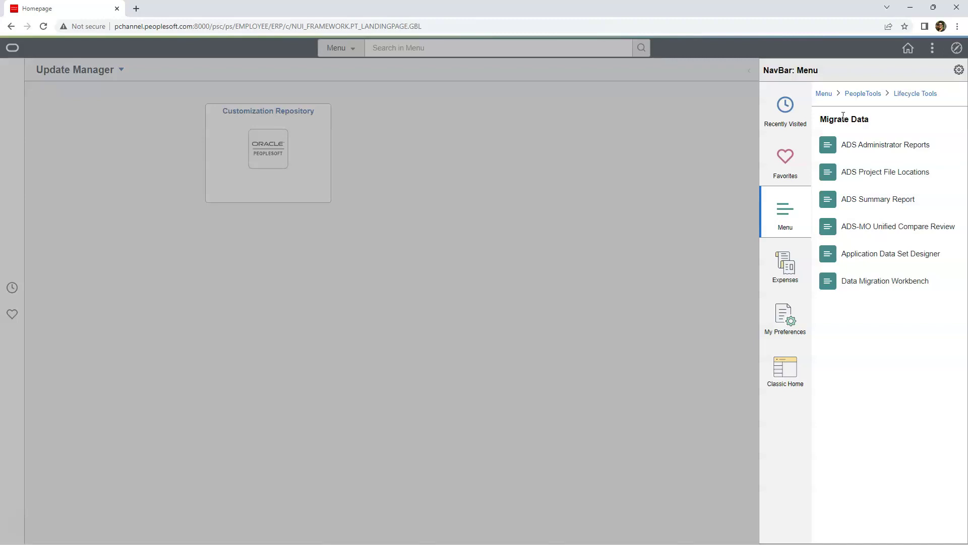
pyautogui.click(900, 260)
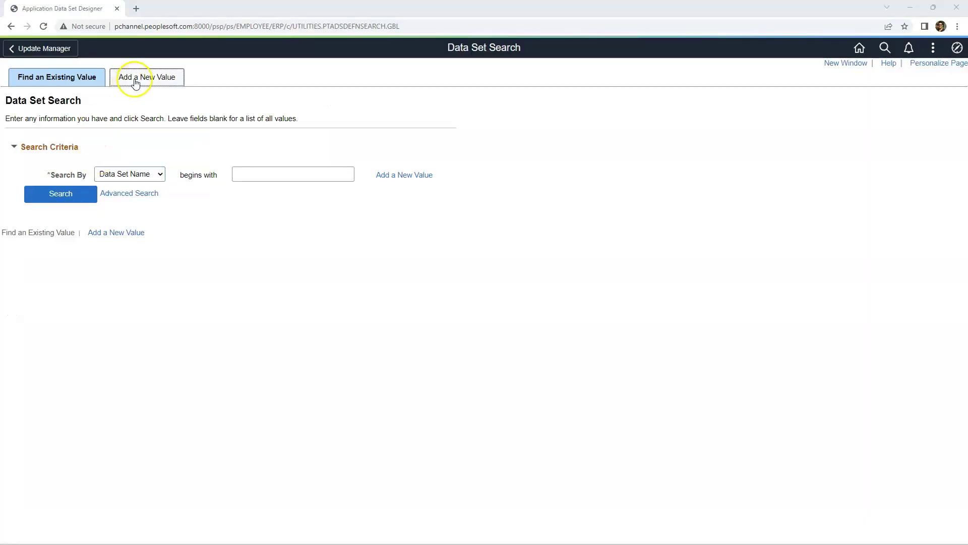
# Add a new data set named DEMO_DMW with description 'demo load'.
pyautogui.click(134, 80)
pyautogui.click(132, 136)
pyautogui.write('demo_drw')
pyautogui.click(109, 155)
pyautogui.write('demo load')
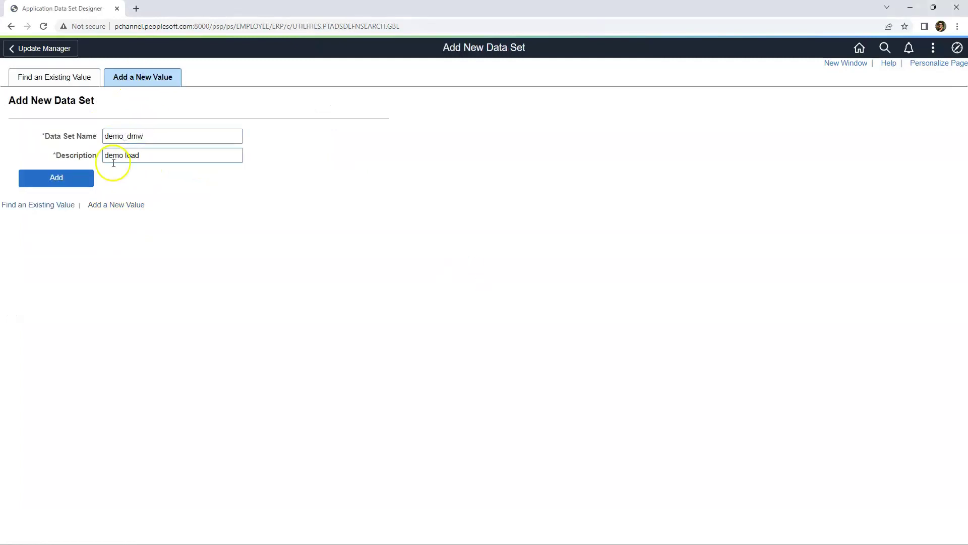
pyautogui.click(57, 178)
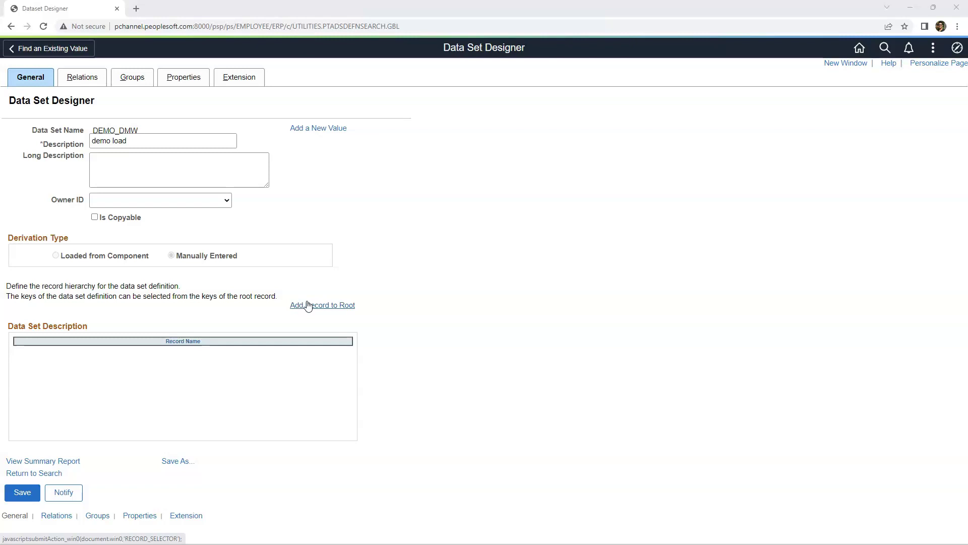
# Add SK_REQ_HDR as the data set's root record.
pyautogui.click(308, 306)
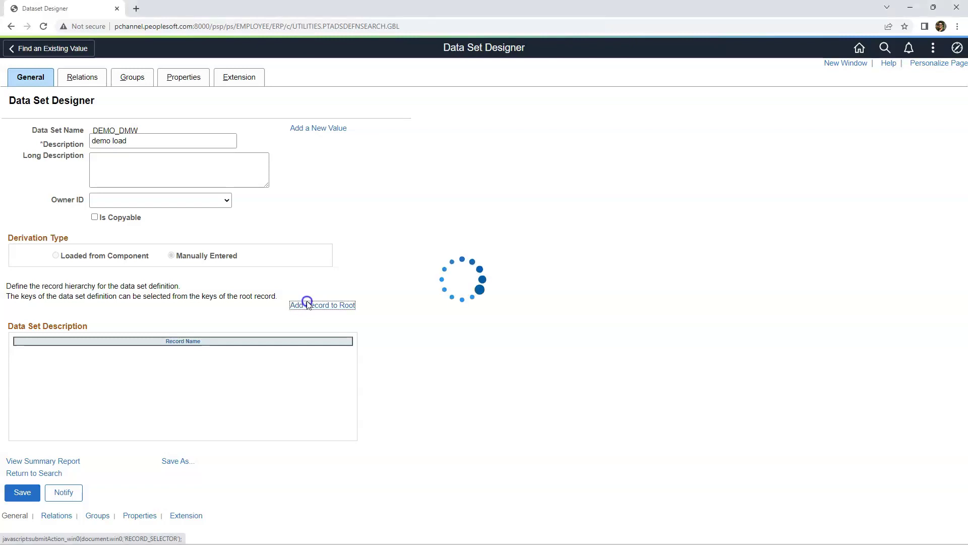
pyautogui.click(485, 260)
pyautogui.write('SK_REQ_HDR')
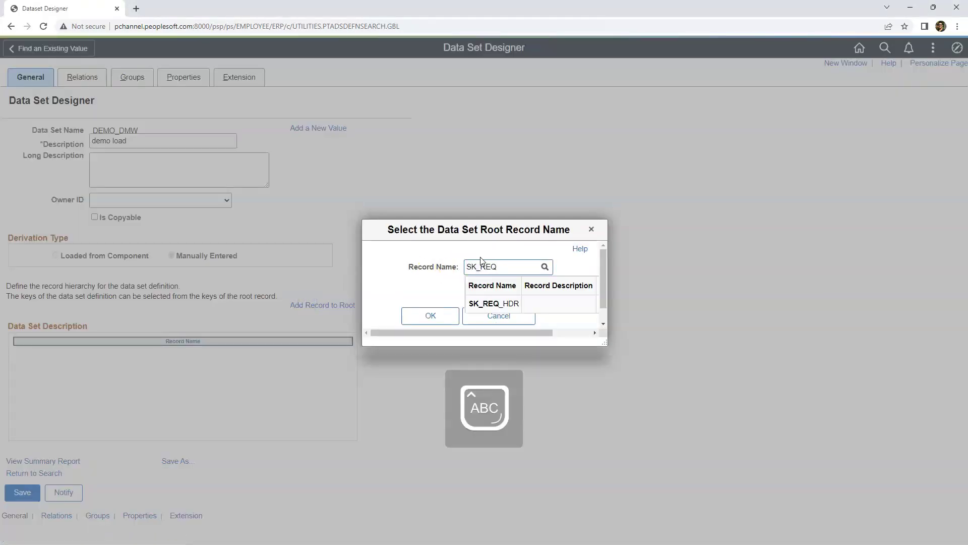
pyautogui.click(430, 310)
pyautogui.click(23, 492)
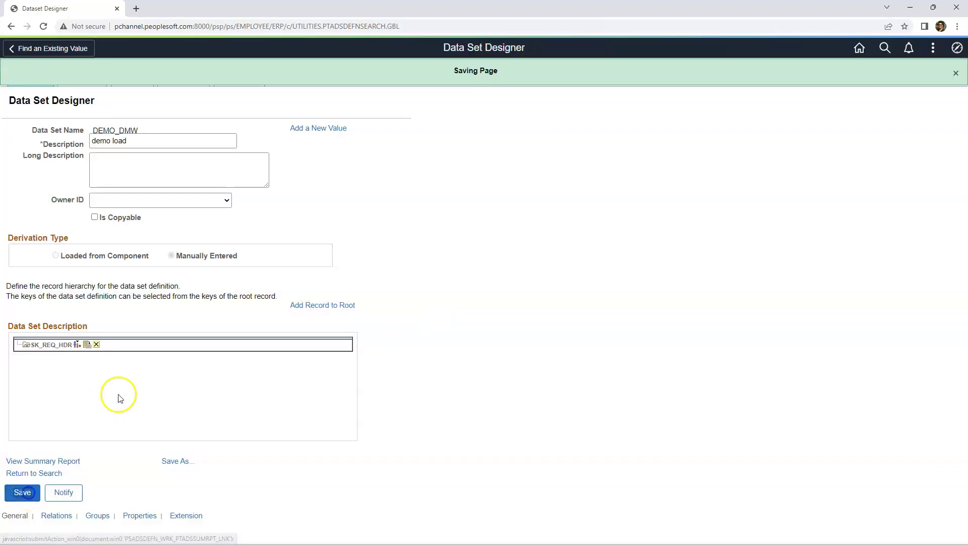
# Mark the data set as copyable and save it, accepting the copyable-data warning.
pyautogui.click(95, 218)
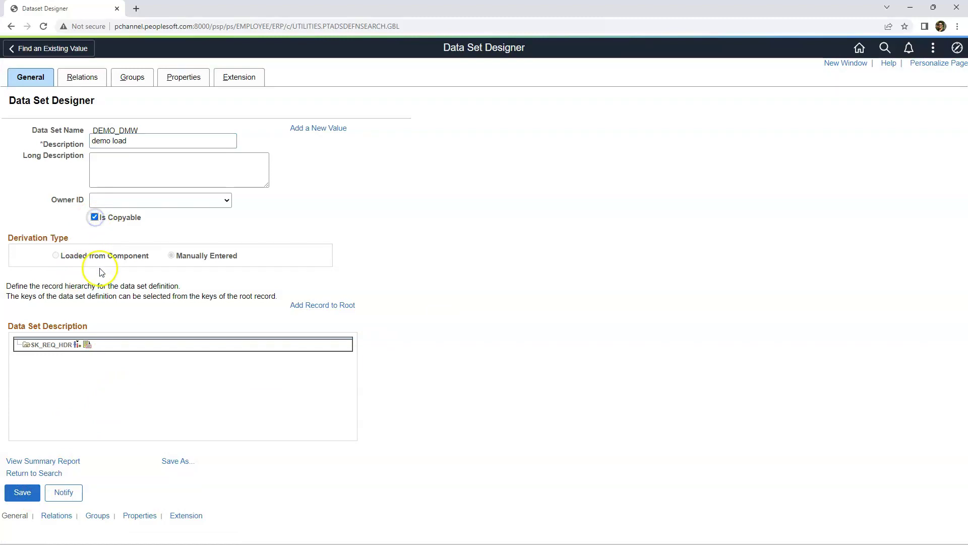
pyautogui.click(22, 493)
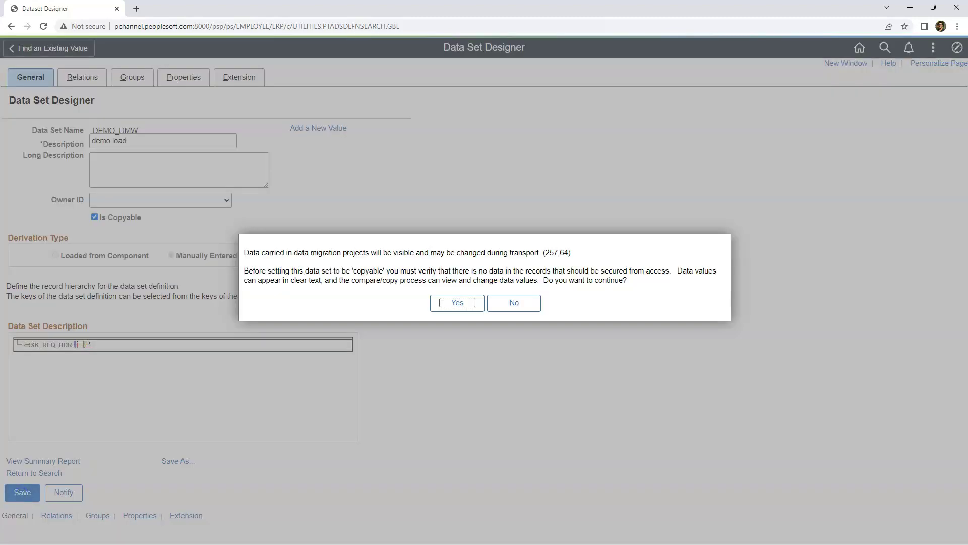
pyautogui.press('Return')
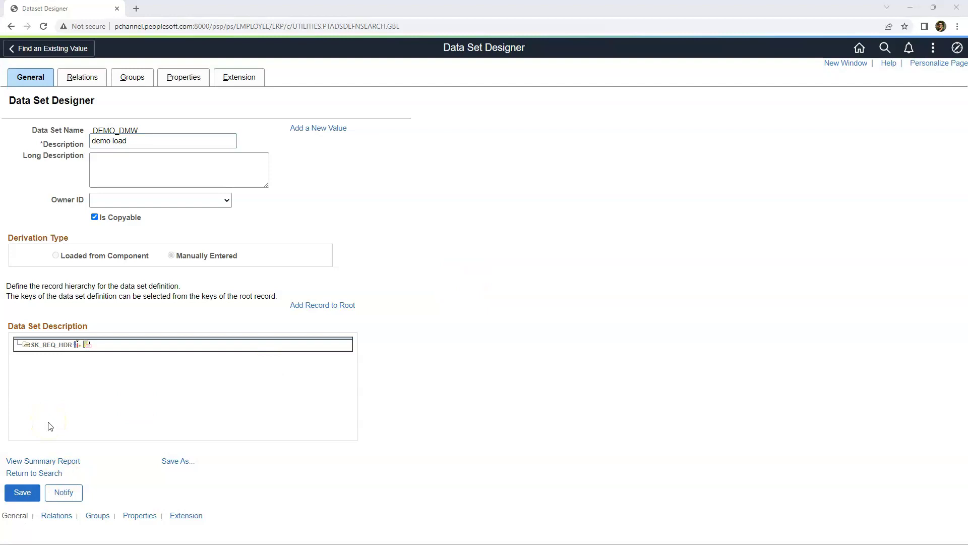
pyautogui.click(958, 47)
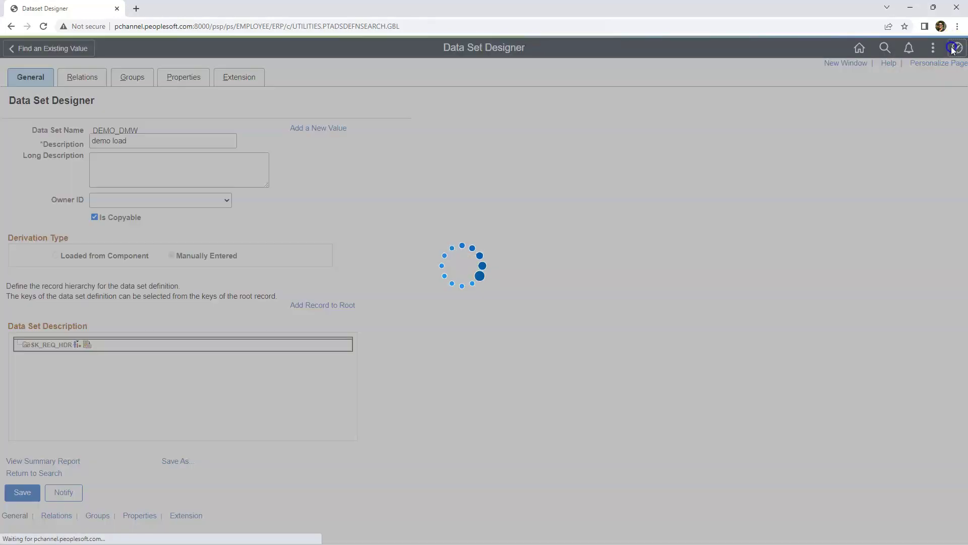
pyautogui.click(945, 215)
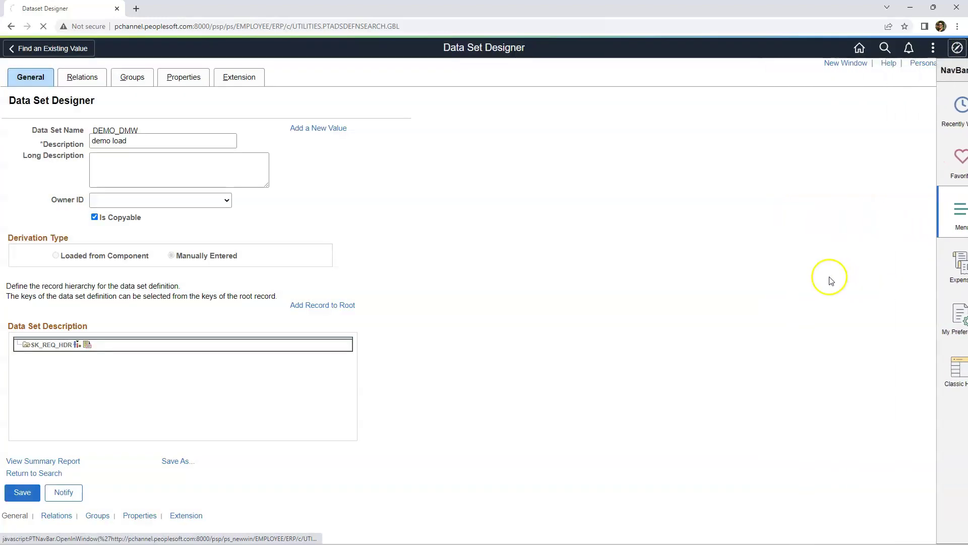
# In Data Migration Workbench, add project SK_DMW_PRJ with description 'Testing'.
pyautogui.click(356, 146)
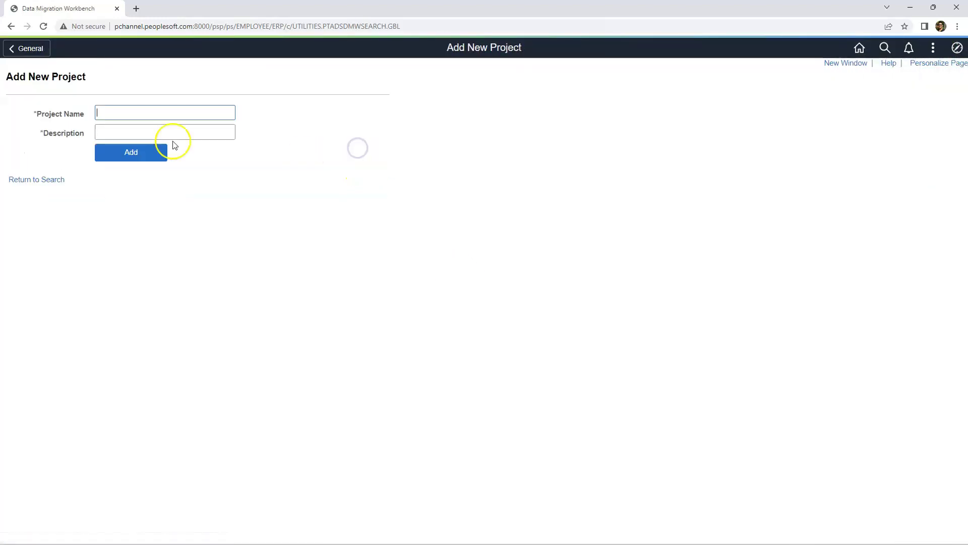
pyautogui.click(129, 110)
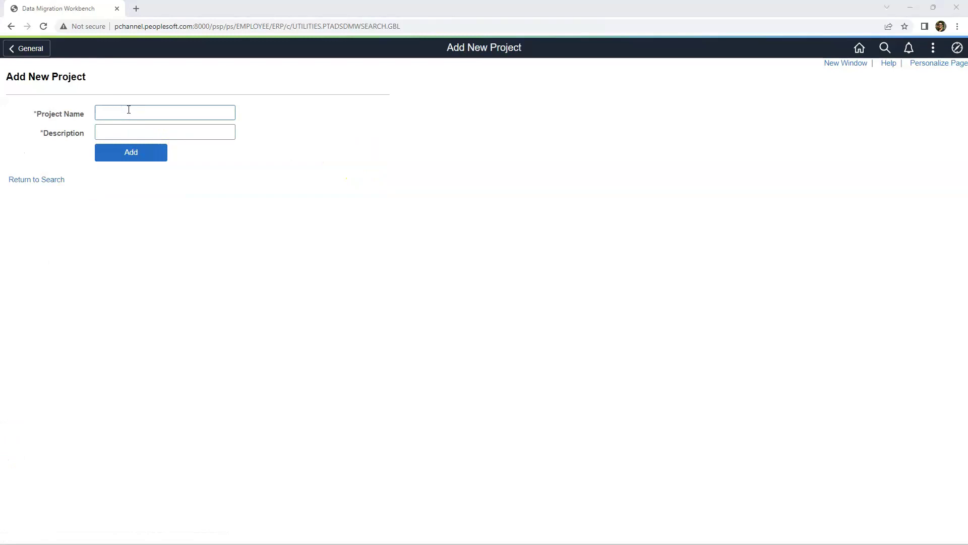
pyautogui.write('SK_DMW_PRJ')
pyautogui.click(132, 131)
pyautogui.write('Testing')
pyautogui.click(136, 153)
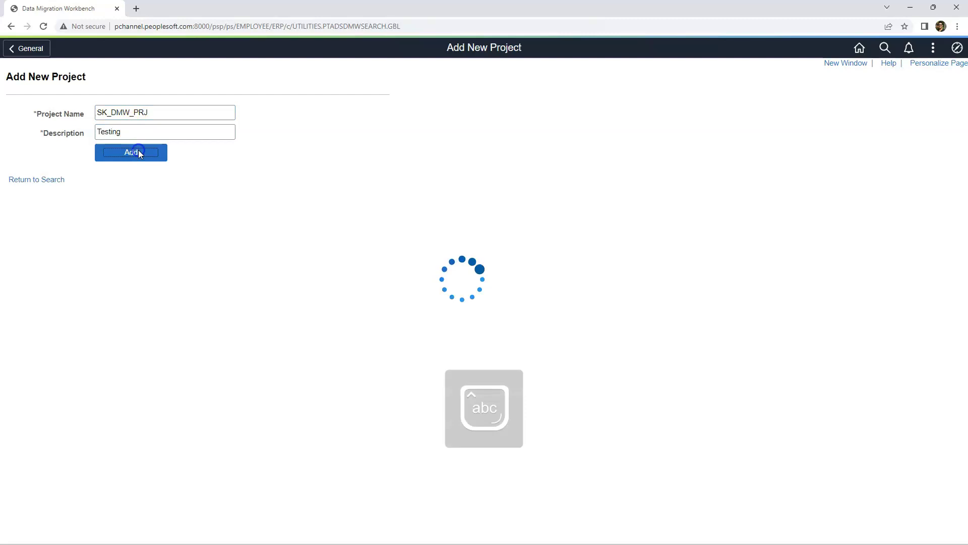
# Enter DEMO_DMW as the project's data set name.
pyautogui.click(65, 328)
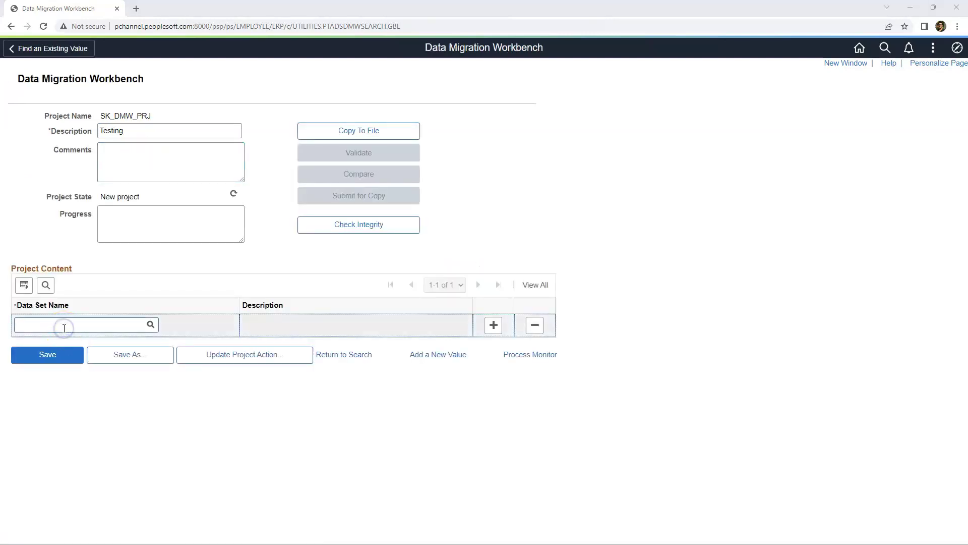
pyautogui.write('demo_d')
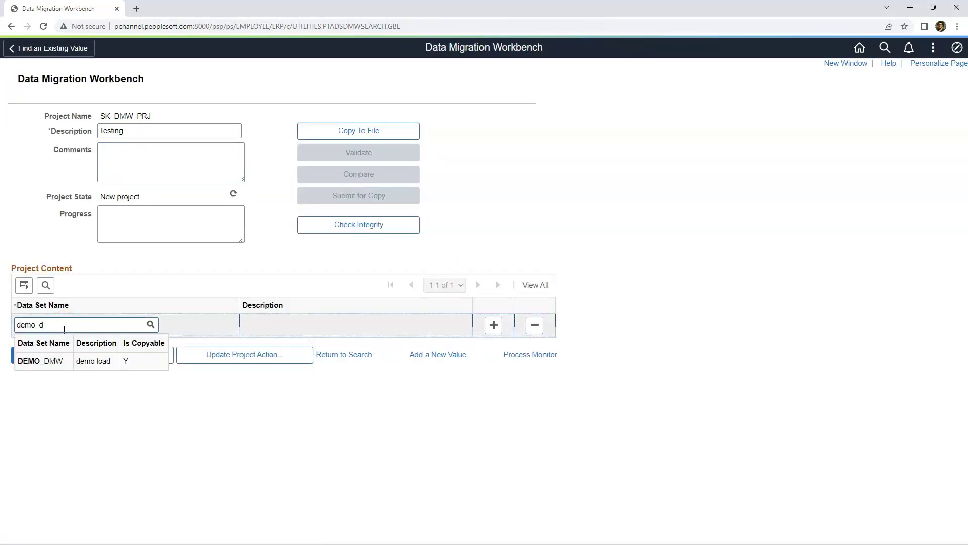
pyautogui.click(46, 361)
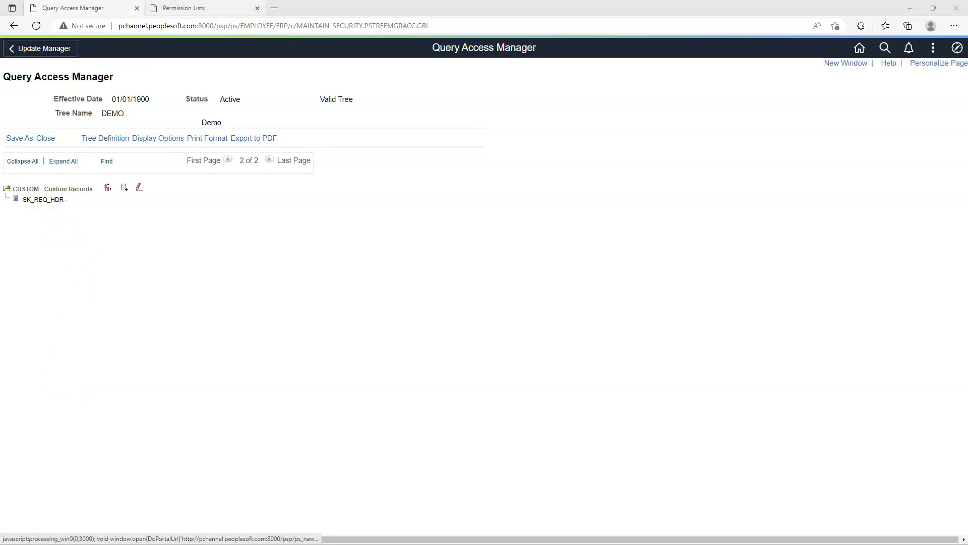
# Grant permission list PTPT3500 Read and Write access to the DEMO tree's CUSTOM access group, and save.
pyautogui.hotkey('ctrl', 'Tab')
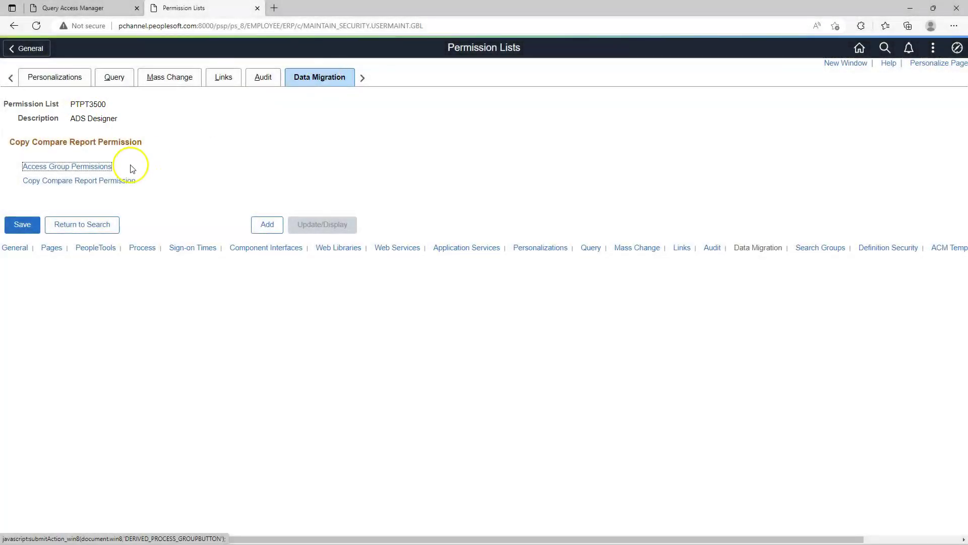
pyautogui.click(81, 167)
pyautogui.click(317, 284)
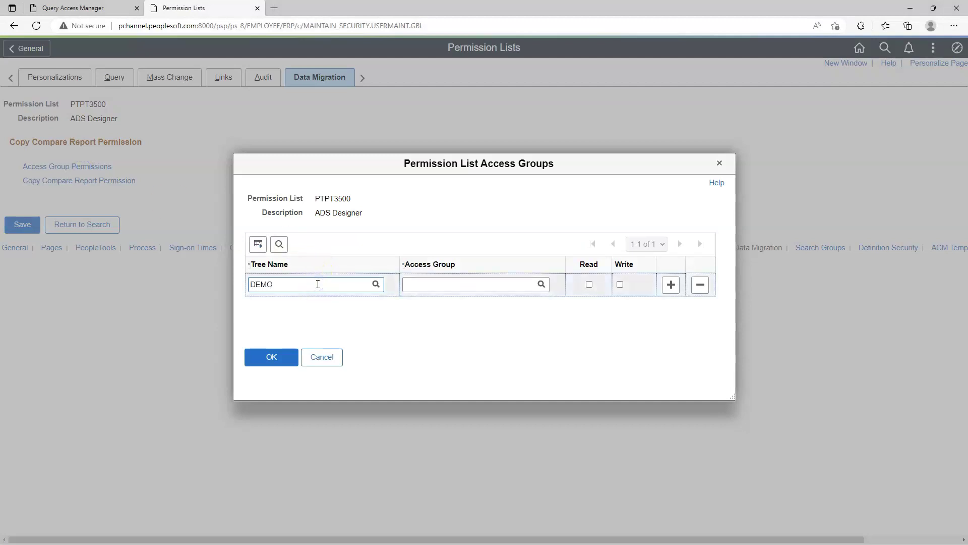
pyautogui.click(282, 319)
pyautogui.click(439, 285)
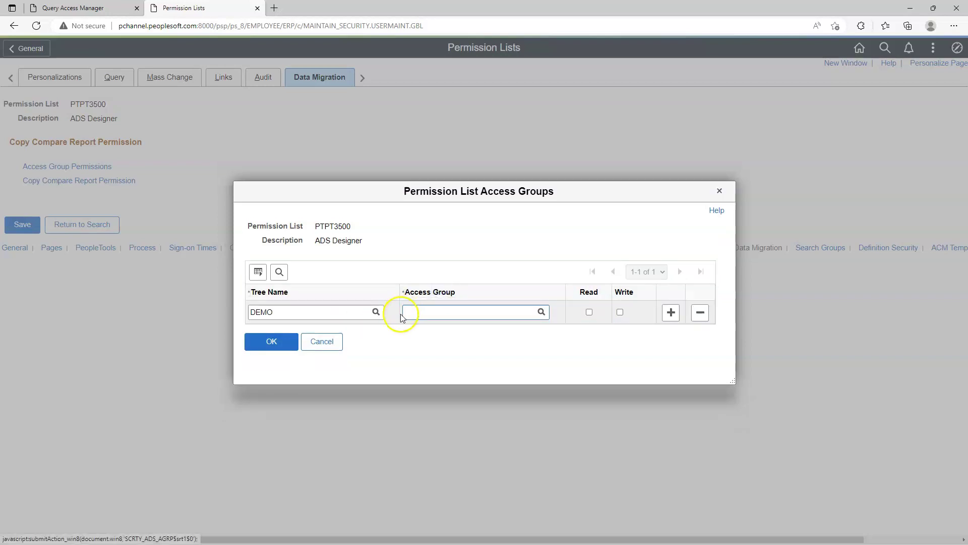
pyautogui.click(541, 312)
pyautogui.click(462, 315)
pyautogui.click(589, 312)
pyautogui.click(620, 312)
pyautogui.click(271, 341)
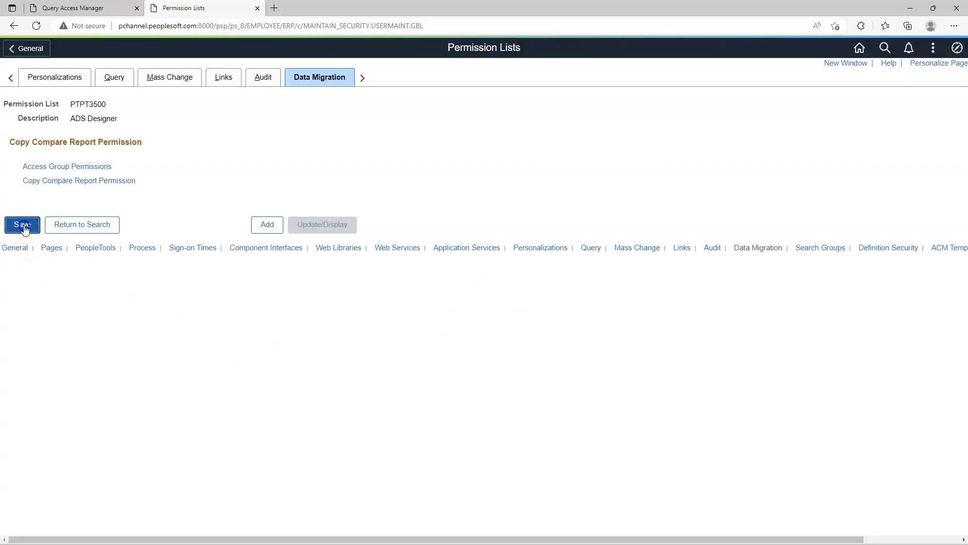
pyautogui.click(22, 226)
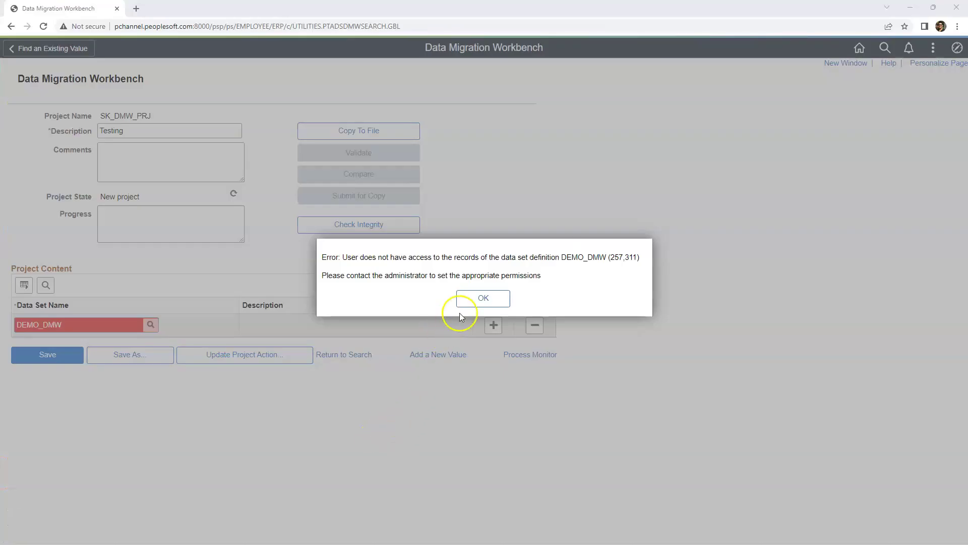
# Dismiss the access error and pick DEMO_DMW from the data set lookup.
pyautogui.click(473, 302)
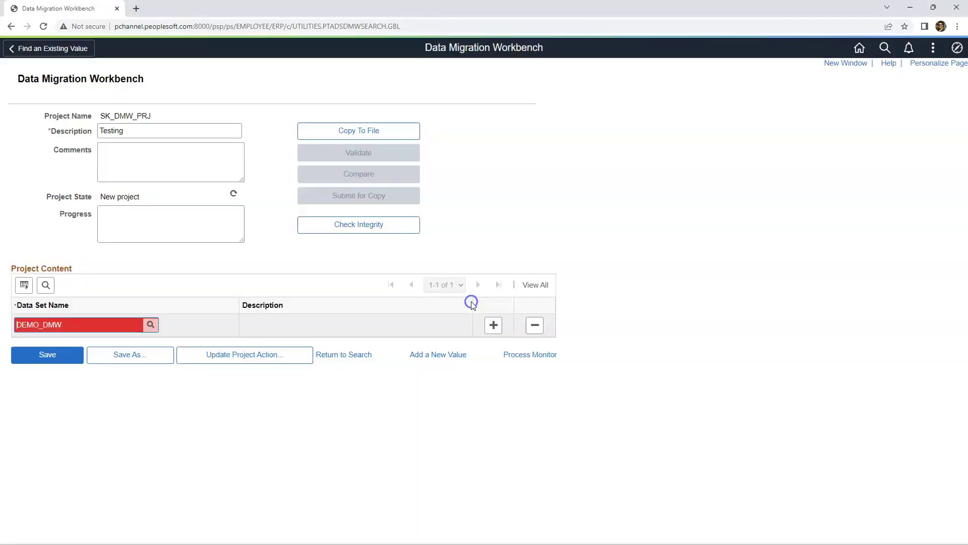
pyautogui.click(150, 326)
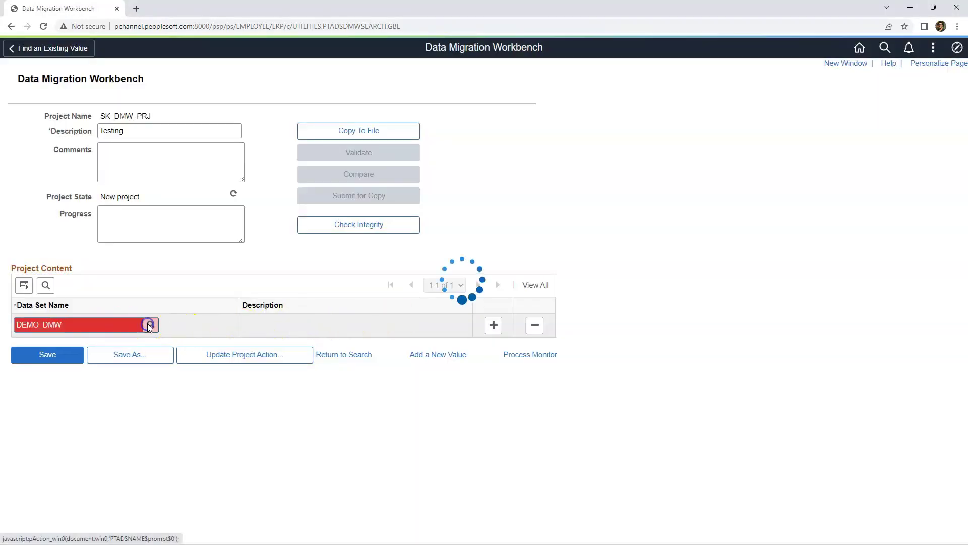
pyautogui.click(370, 337)
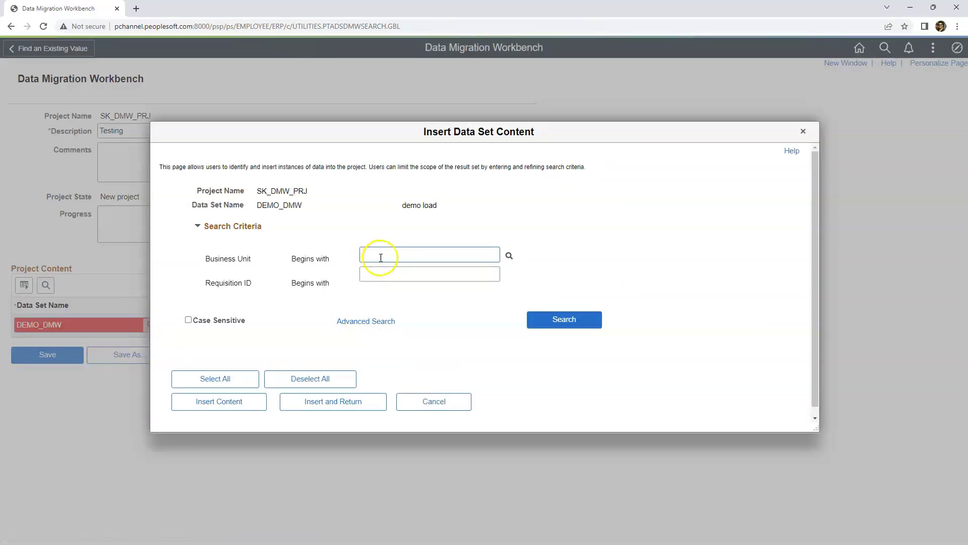
# Search business unit DM01, insert the MSK0001 instance, and return to the workbench.
pyautogui.click(452, 253)
pyautogui.click(452, 252)
pyautogui.write('DM01')
pyautogui.click(544, 319)
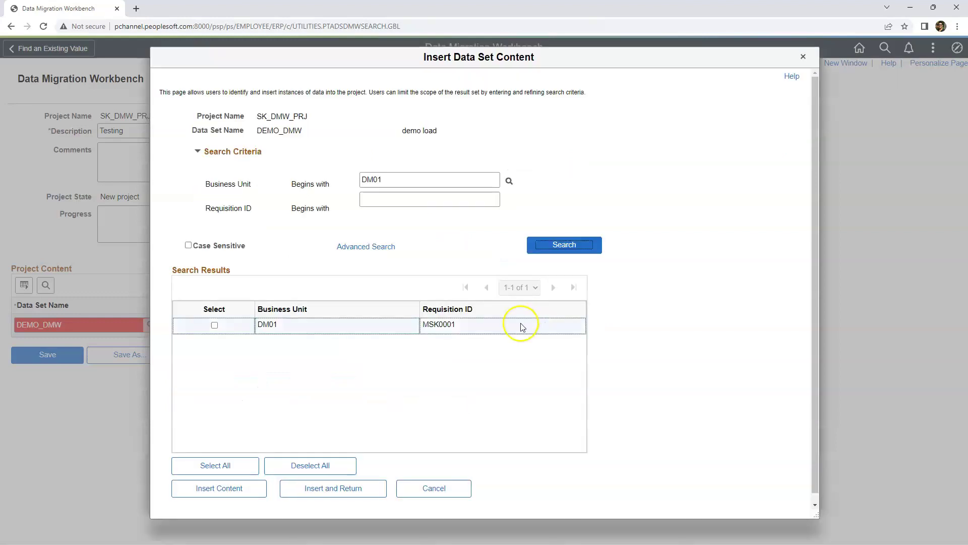
pyautogui.click(214, 325)
pyautogui.click(325, 489)
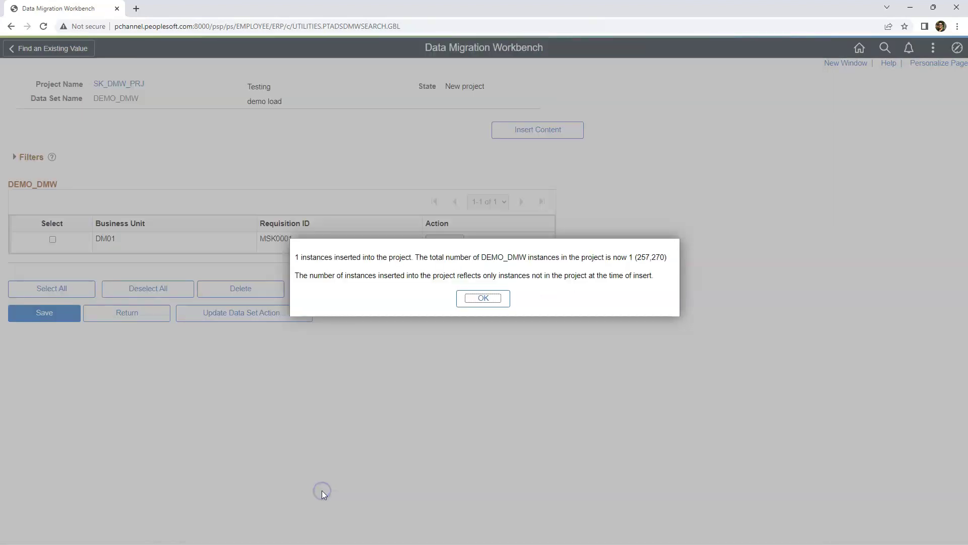
pyautogui.click(473, 301)
pyautogui.click(134, 304)
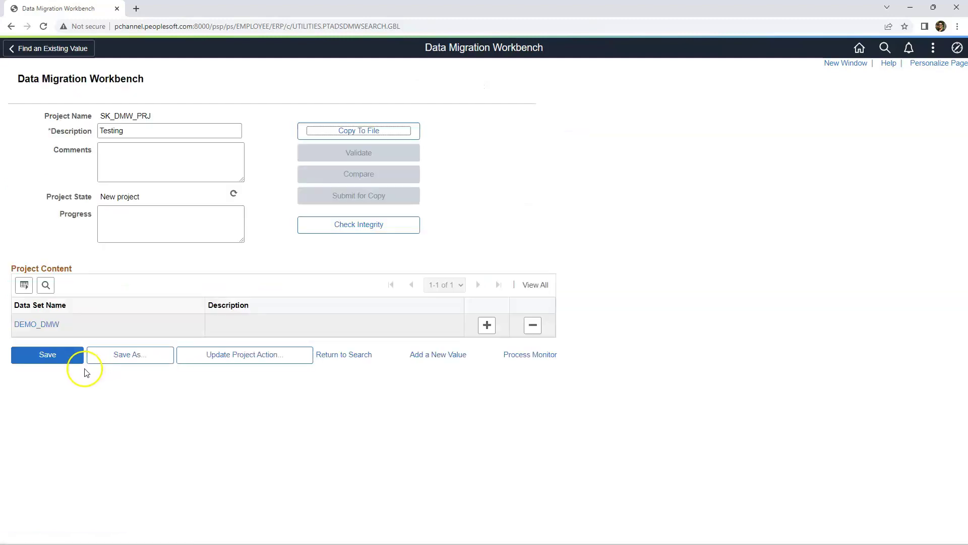
pyautogui.click(51, 354)
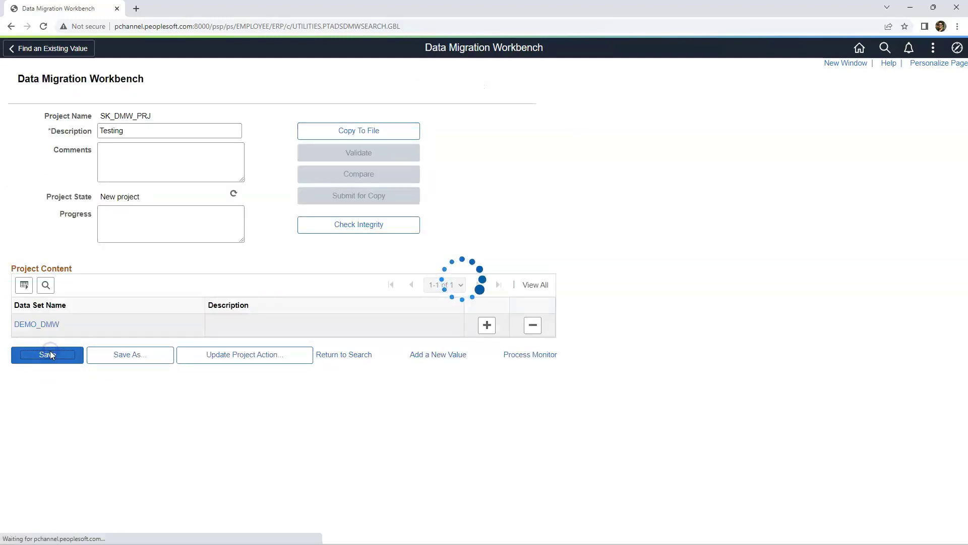
pyautogui.doubleClick(132, 198)
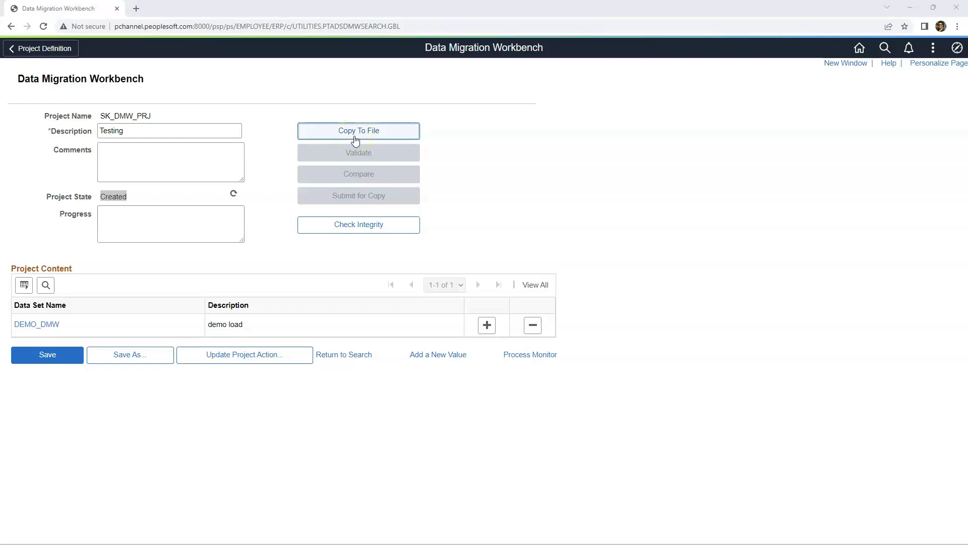
pyautogui.click(356, 140)
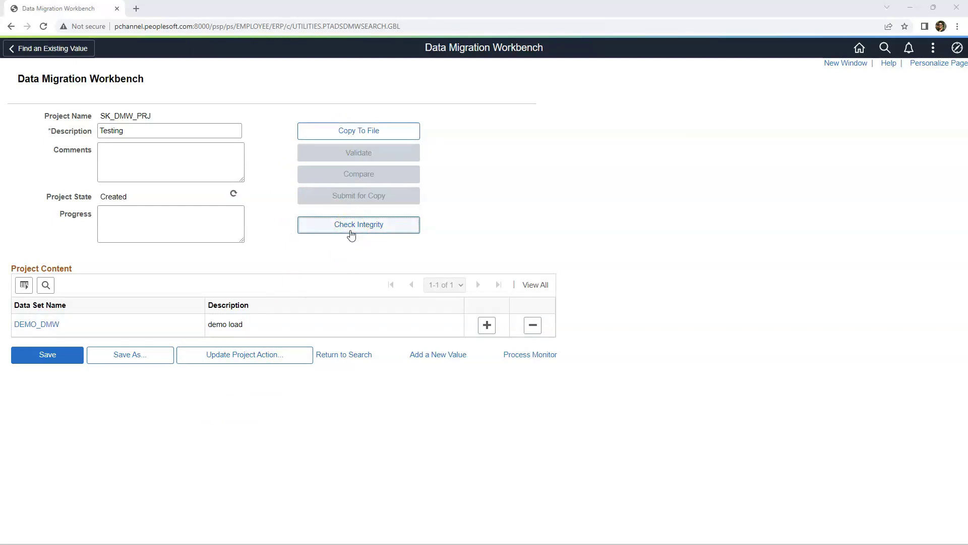
# Run the integrity check process for project SK_DMW_PRJ.
pyautogui.click(352, 236)
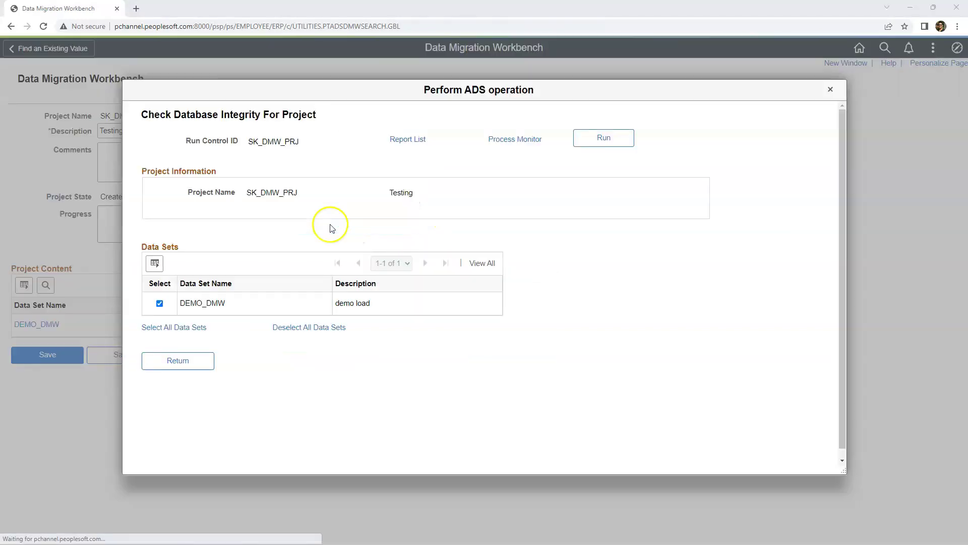
pyautogui.click(620, 144)
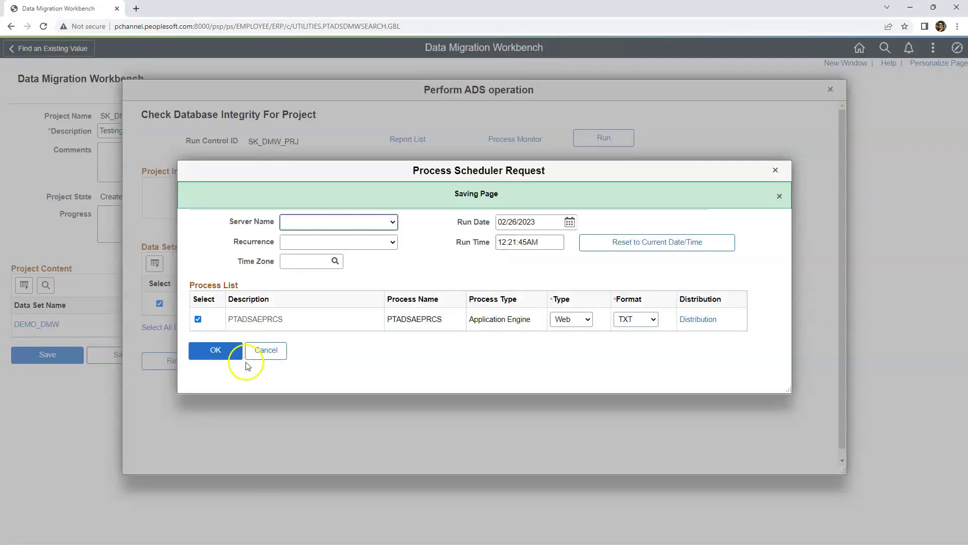
pyautogui.click(218, 351)
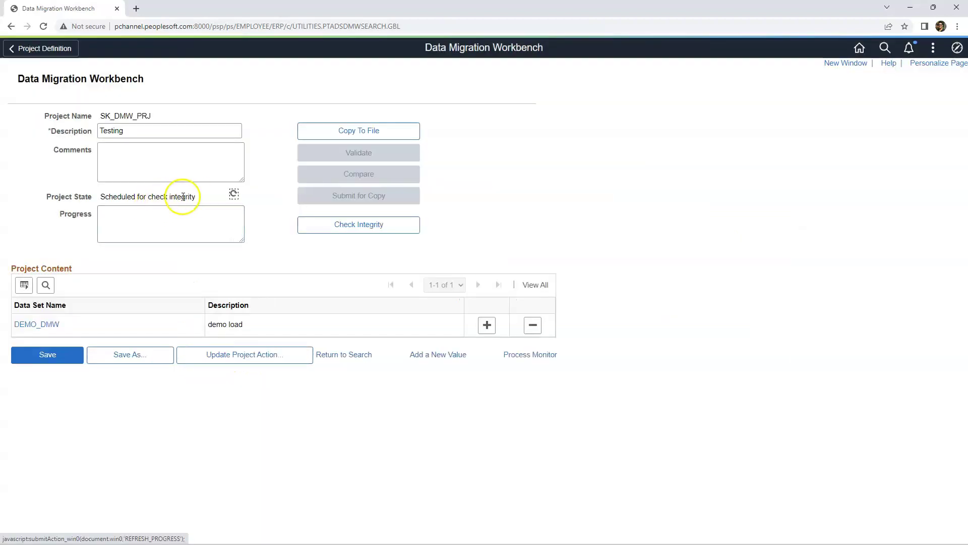
pyautogui.moveTo(198, 196); pyautogui.dragTo(105, 197)
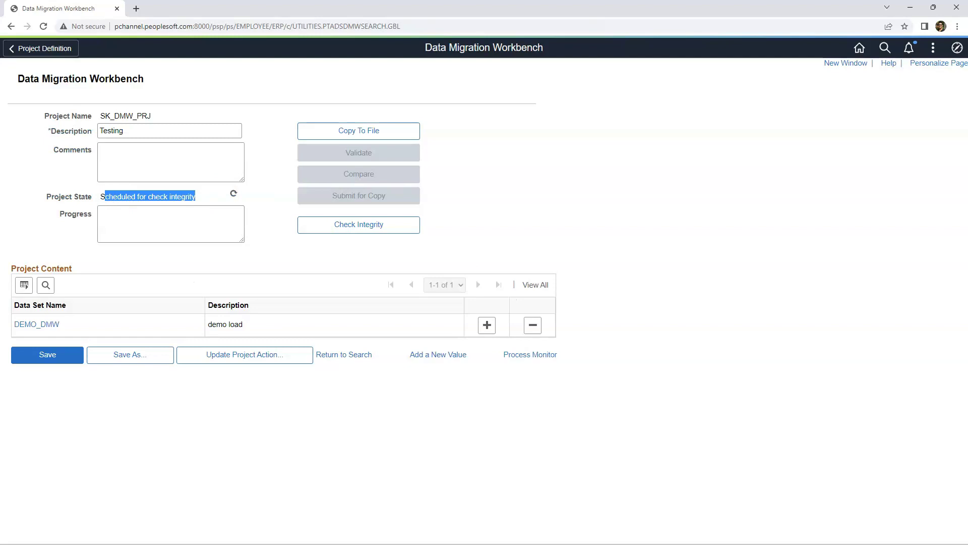
# Refresh the project state to 'Integrity checked with errors' and open DEMO_DMW's messages.
pyautogui.click(234, 193)
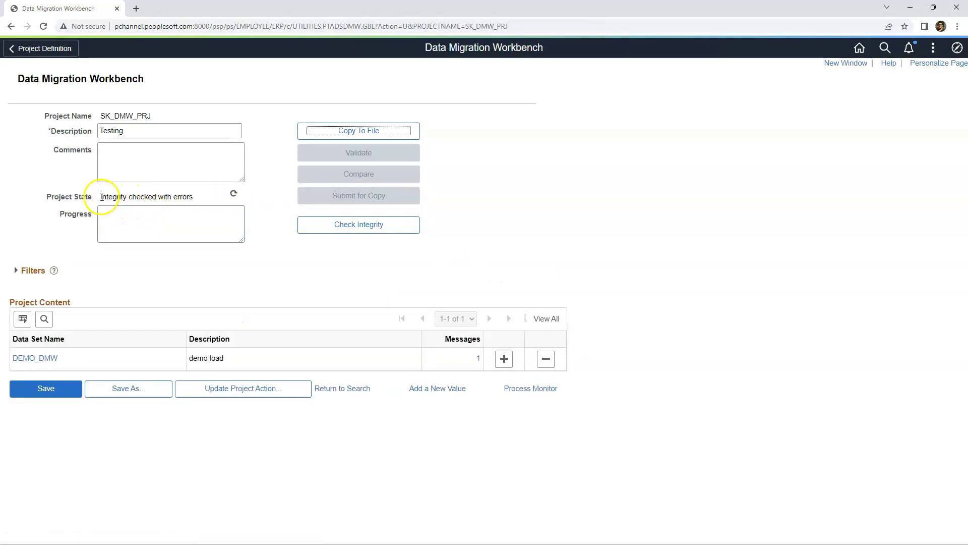
pyautogui.moveTo(101, 197); pyautogui.dragTo(197, 199)
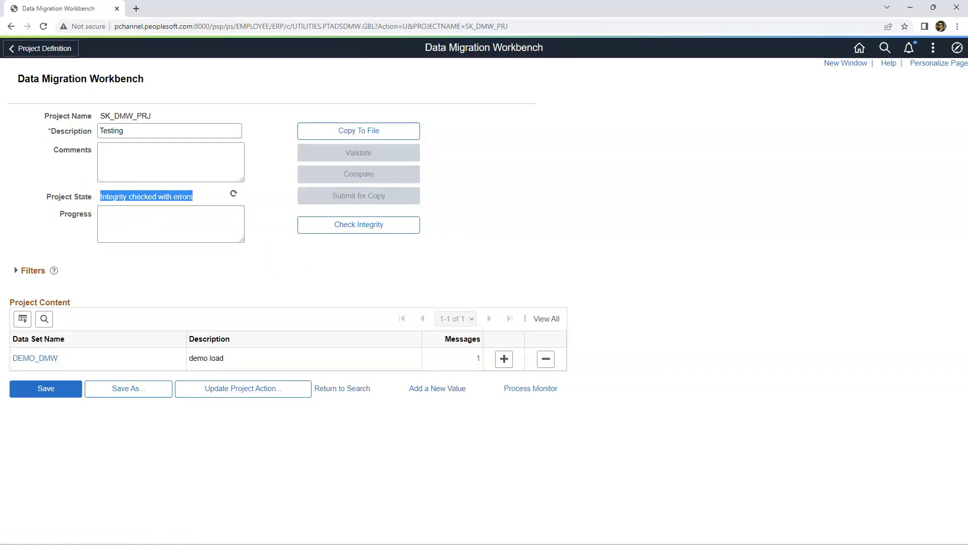
pyautogui.click(478, 358)
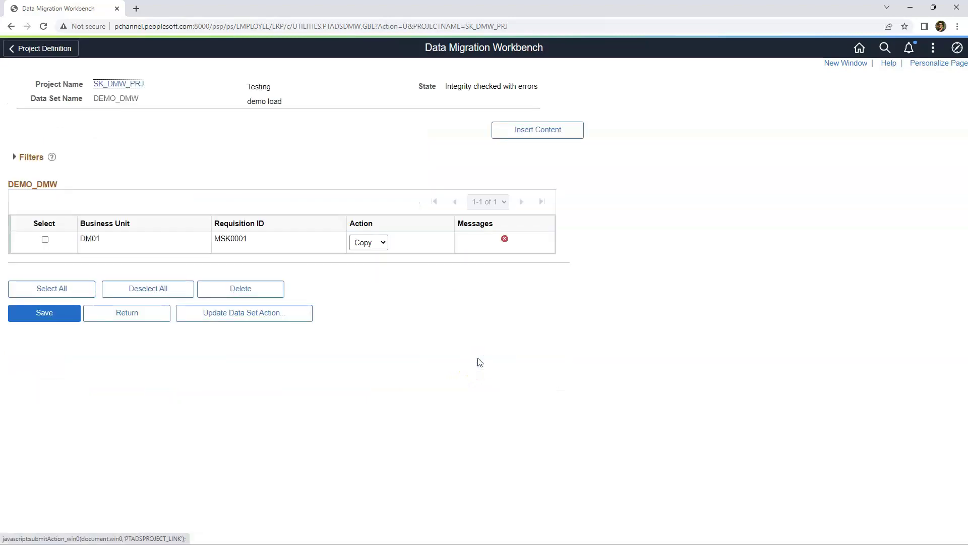
# Open the validation report for the DM01 MSK0001 row's errors, then return to the project page.
pyautogui.click(486, 246)
pyautogui.moveTo(488, 241); pyautogui.dragTo(495, 241)
pyautogui.click(505, 239)
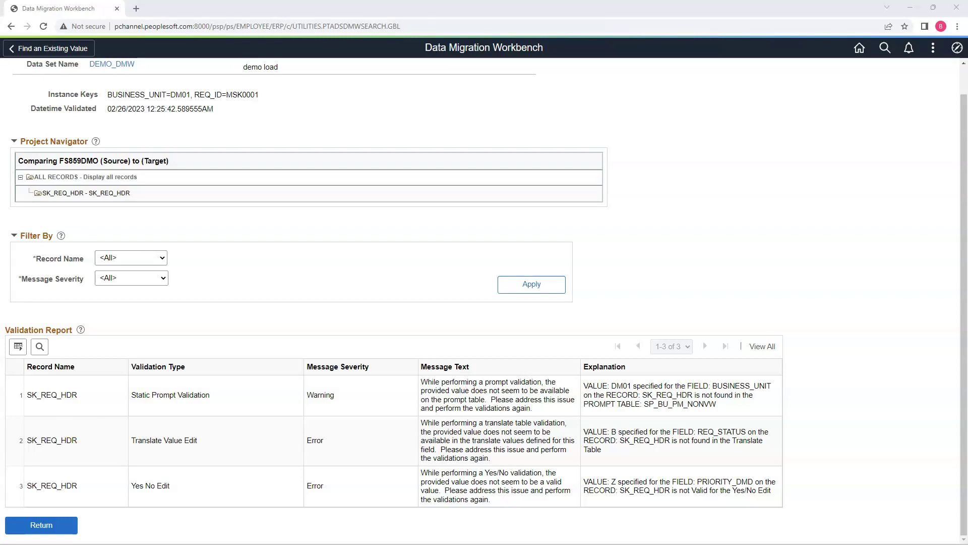
pyautogui.click(75, 523)
pyautogui.click(145, 317)
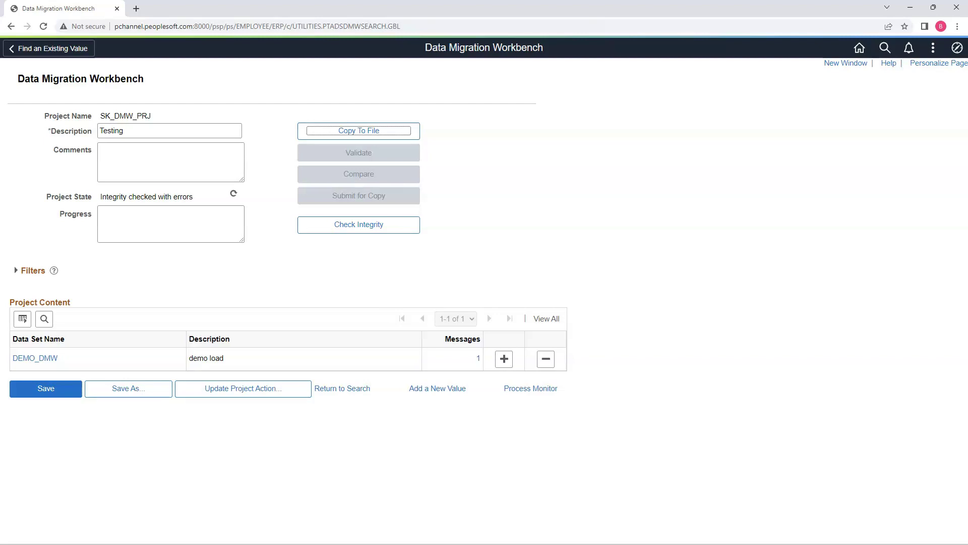
# Start Copy To File for SK_DMW_PRJ and open the TESTING file location's details.
pyautogui.click(301, 454)
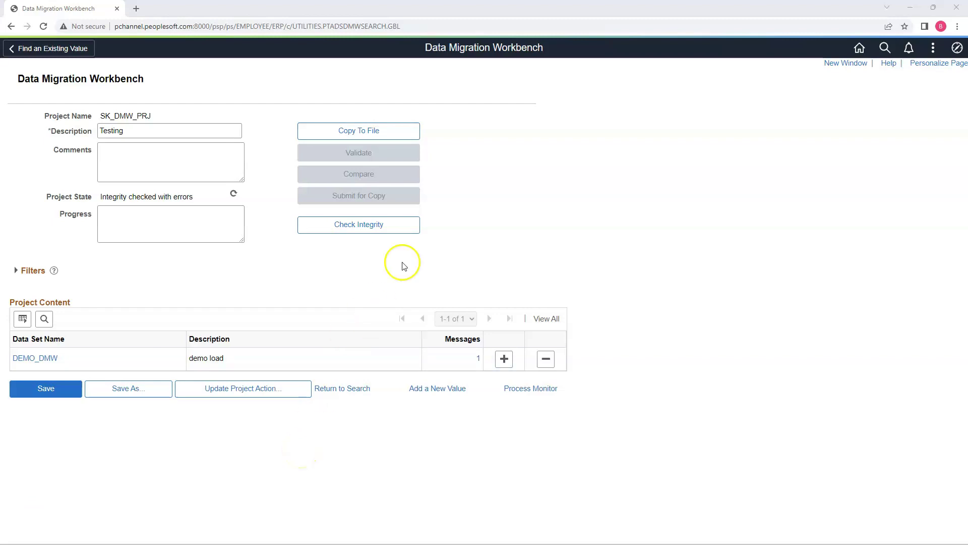
pyautogui.click(371, 130)
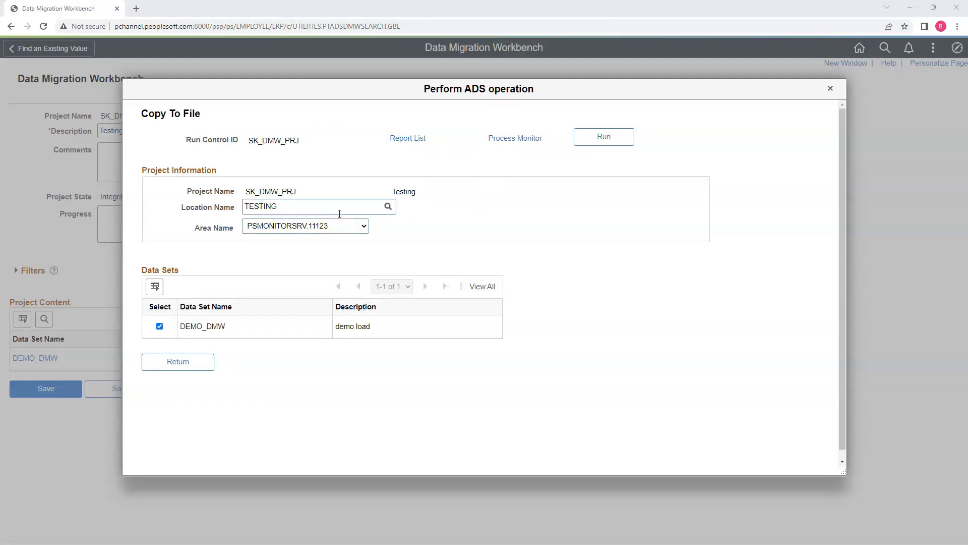
pyautogui.click(217, 209)
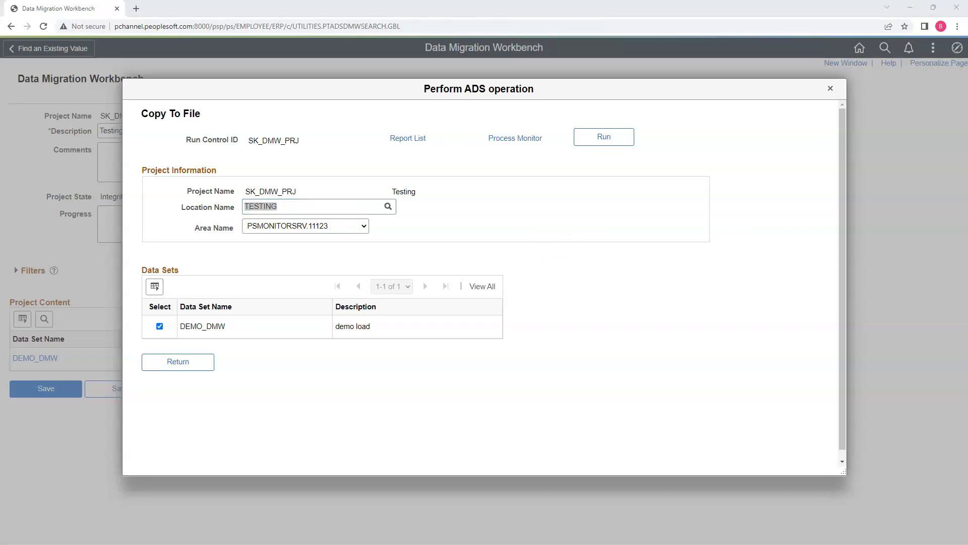
pyautogui.hotkey('alt', 'Tab')
# Select TESTING's path value, /home/psadm2/psft/pt/8.59/appserv/APPDOM/LOGS.
pyautogui.click(427, 346)
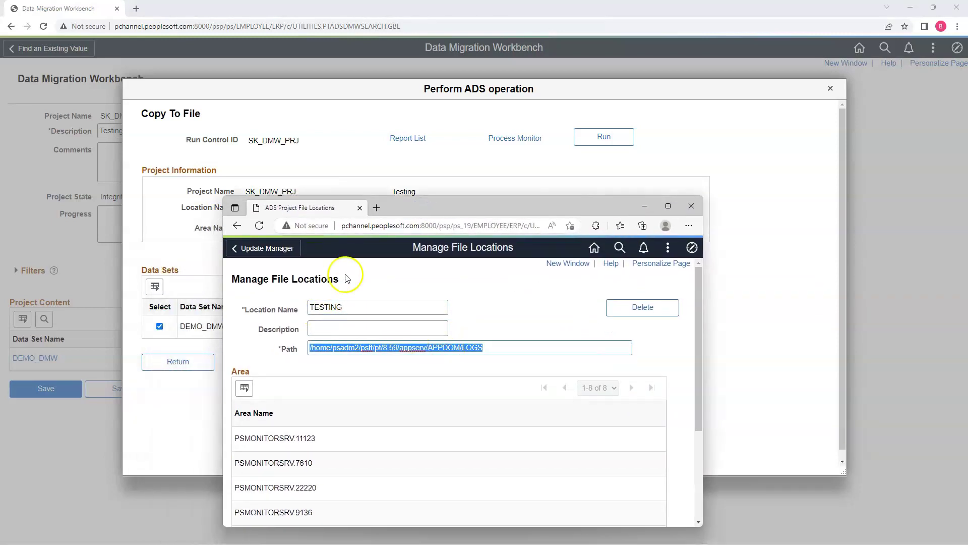
pyautogui.moveTo(433, 216); pyautogui.dragTo(456, 222)
pyautogui.click(502, 361)
pyautogui.moveTo(502, 361); pyautogui.dragTo(279, 361)
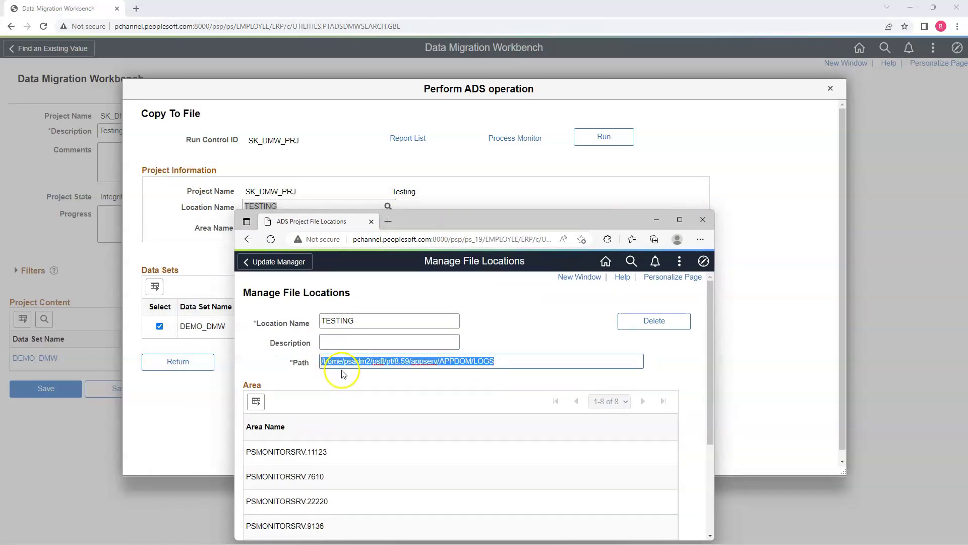
# In WinSCP, open the DMW folder under APPDOM/LOGS to check its subfolders.
pyautogui.moveTo(598, 543)
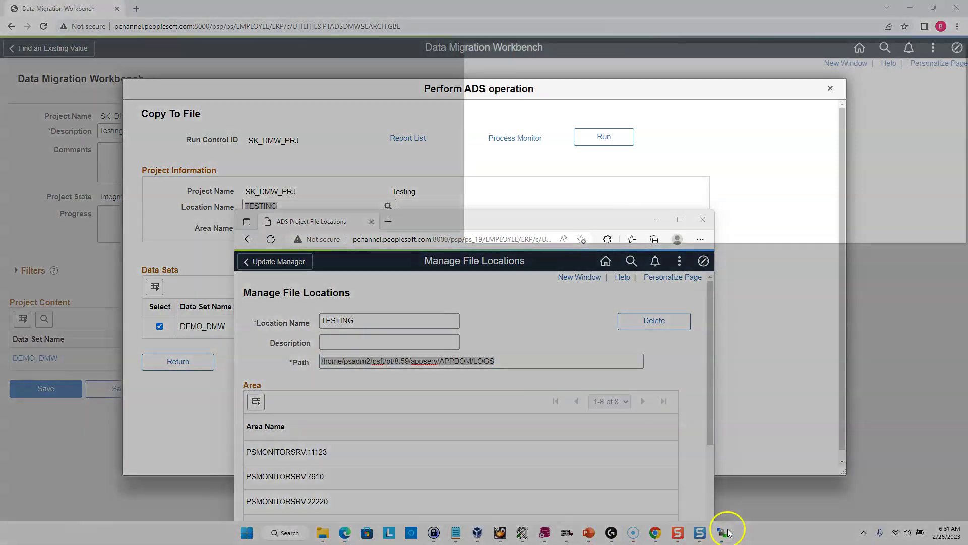
pyautogui.click(725, 532)
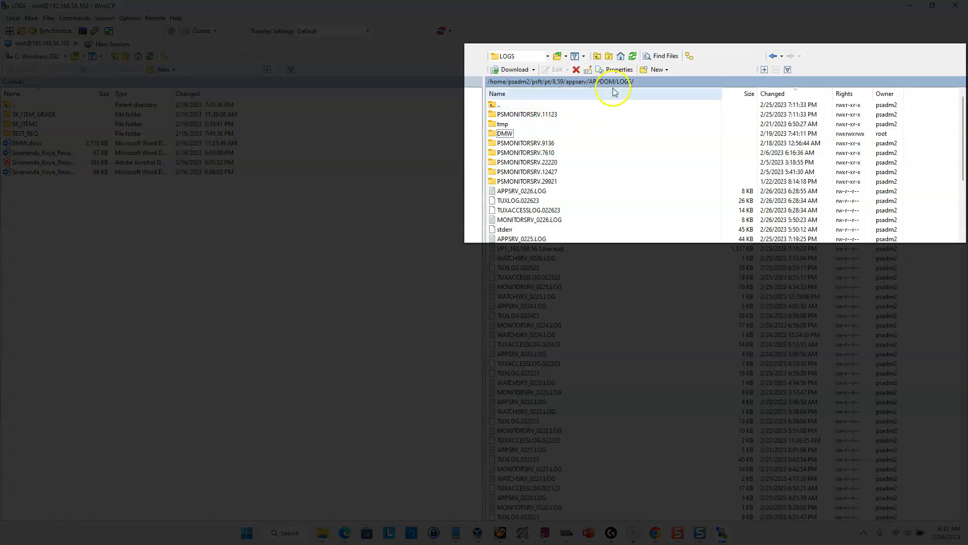
pyautogui.click(514, 134)
pyautogui.doubleClick(514, 134)
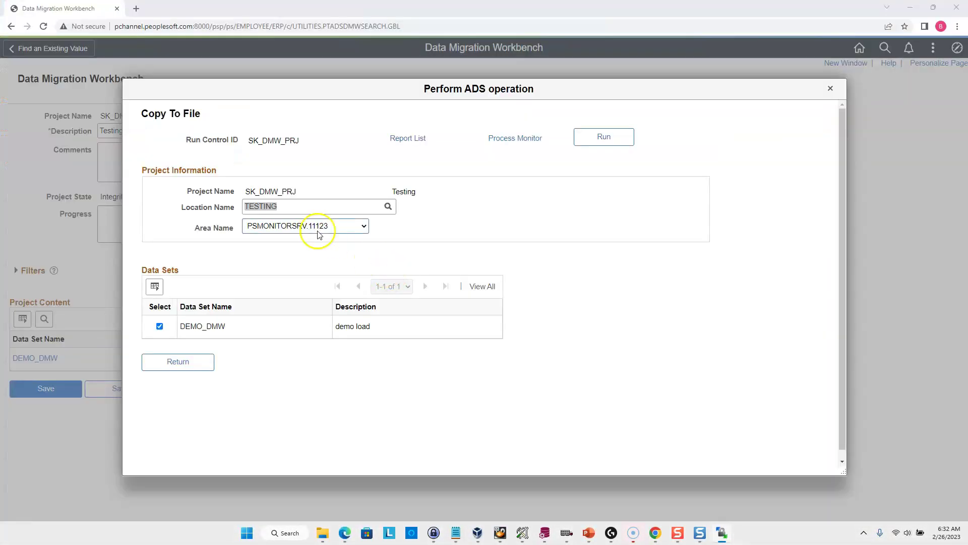
pyautogui.click(316, 226)
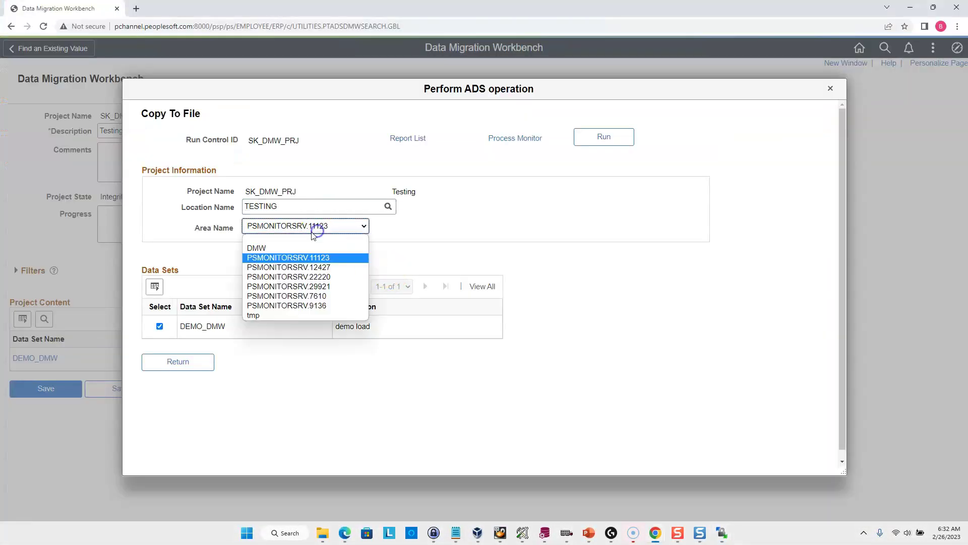
# Set the area name to DMW and run the copy of SK_DMW_PRJ to file.
pyautogui.click(286, 248)
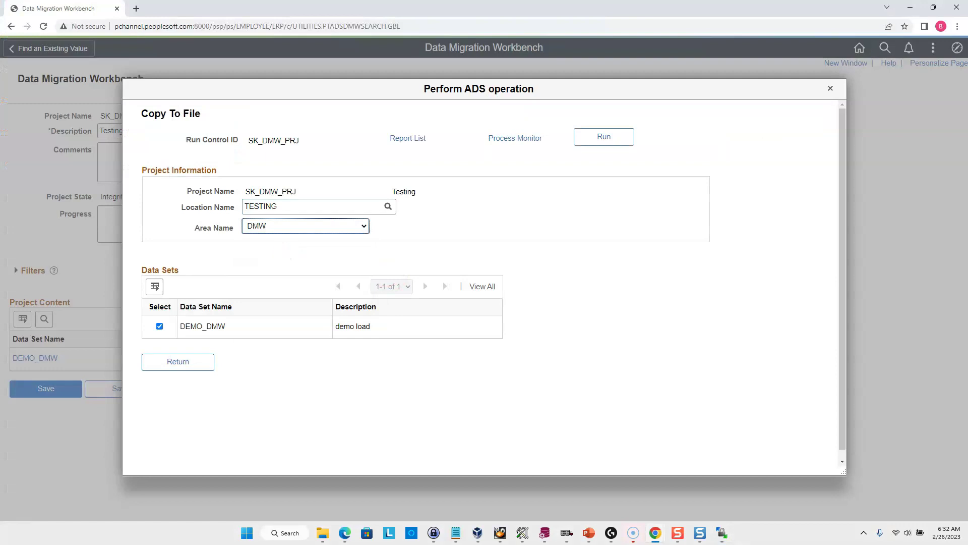
pyautogui.hotkey('alt', 'Tab')
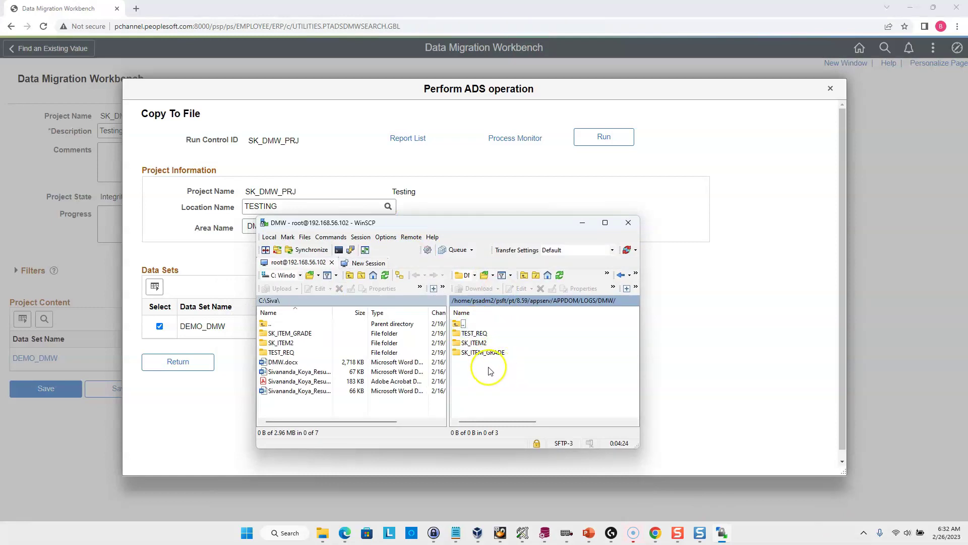
pyautogui.click(583, 222)
pyautogui.click(601, 135)
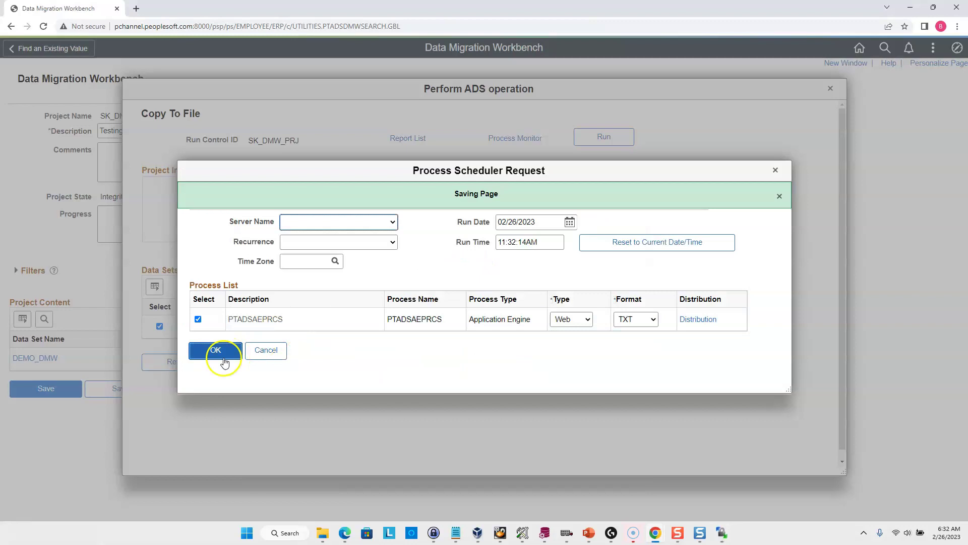
pyautogui.click(225, 362)
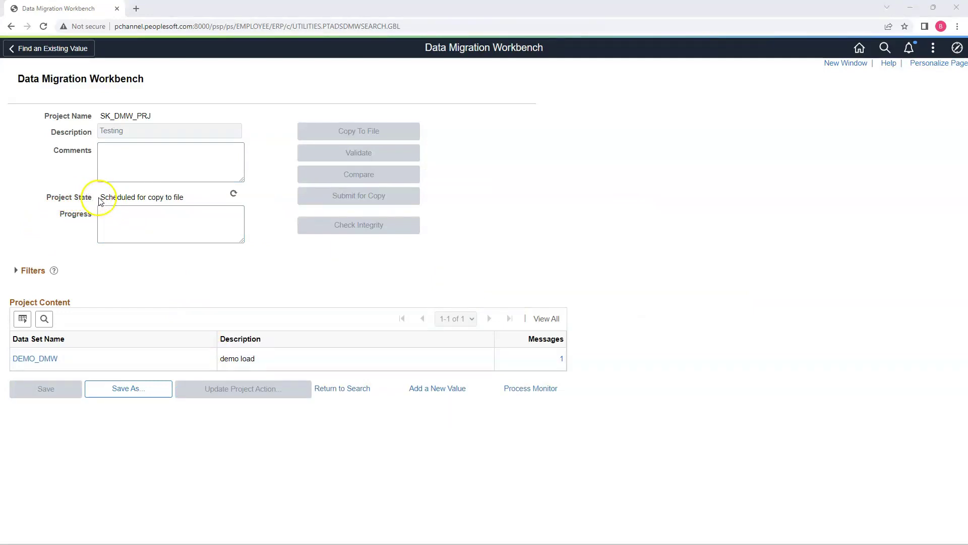
# Refresh the project state and confirm the new SK_DMW_PRJ folder appears under DMW in WinSCP.
pyautogui.click(234, 195)
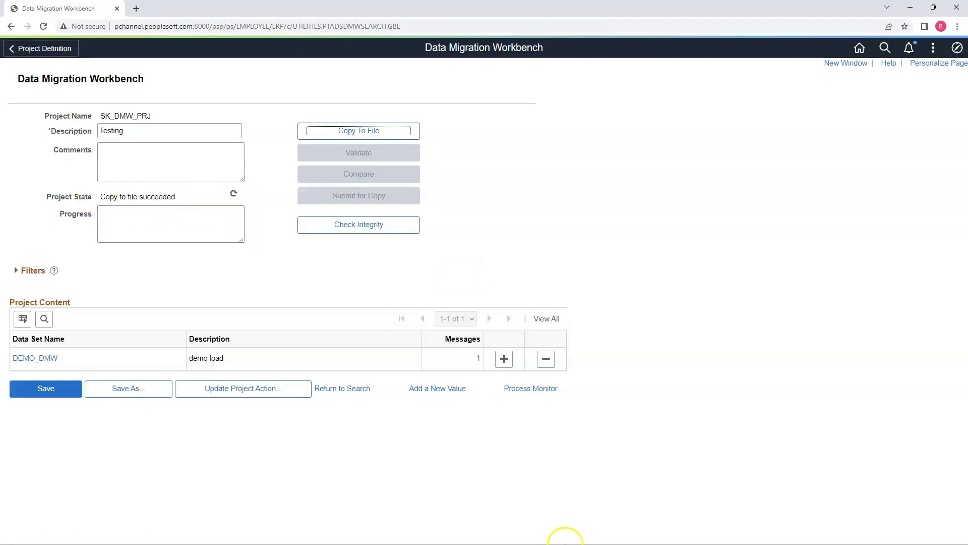
pyautogui.moveTo(567, 540)
pyautogui.click(722, 533)
pyautogui.click(559, 275)
pyautogui.click(492, 334)
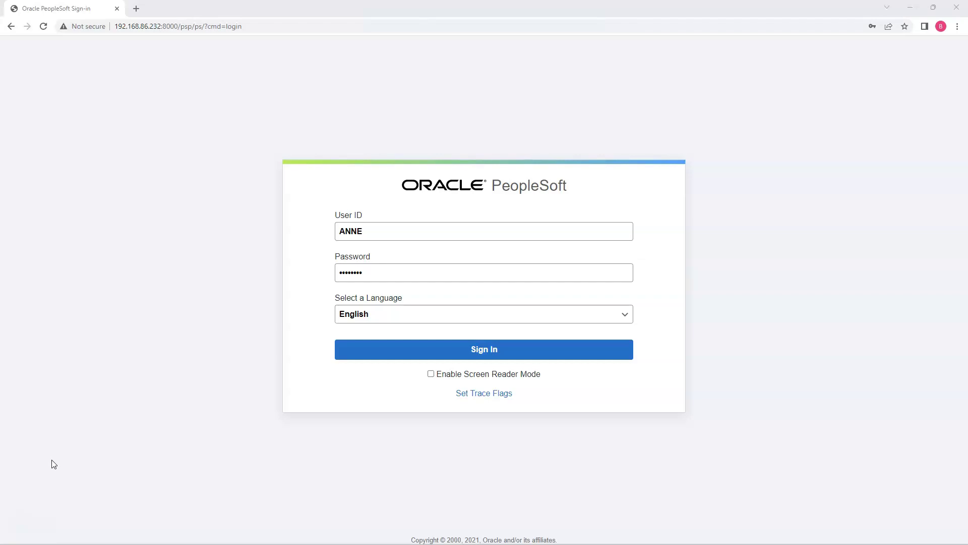
# Sign in to the target system and open Data Migration Workbench from the NavBar's Recently Visited list.
pyautogui.click(385, 353)
pyautogui.click(953, 48)
pyautogui.click(882, 99)
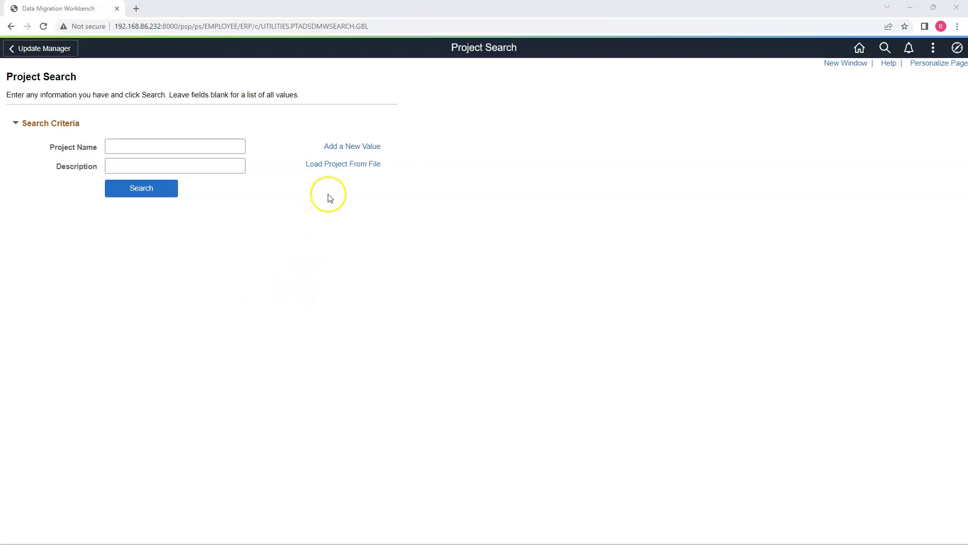
# Open Load Project From File and choose the DMW area to list its projects.
pyautogui.click(346, 165)
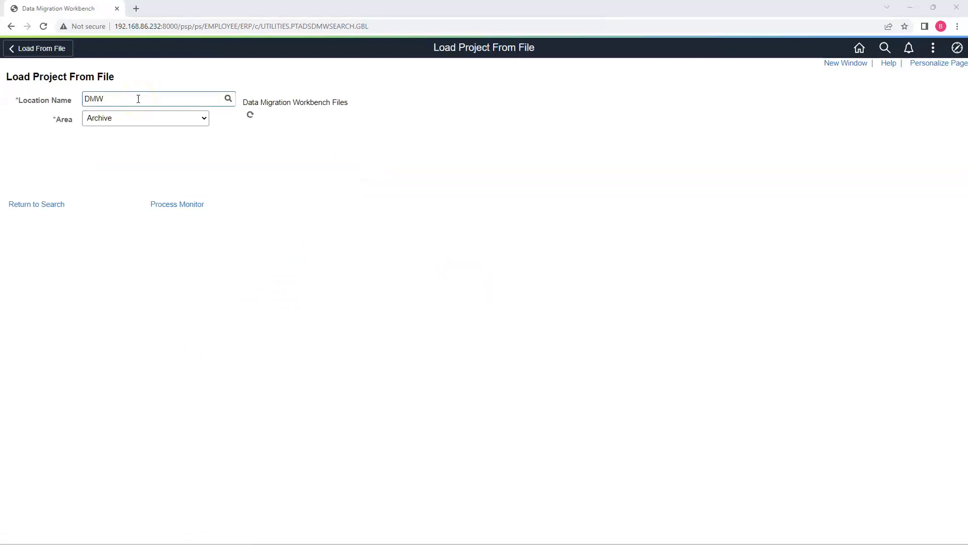
pyautogui.doubleClick(138, 99)
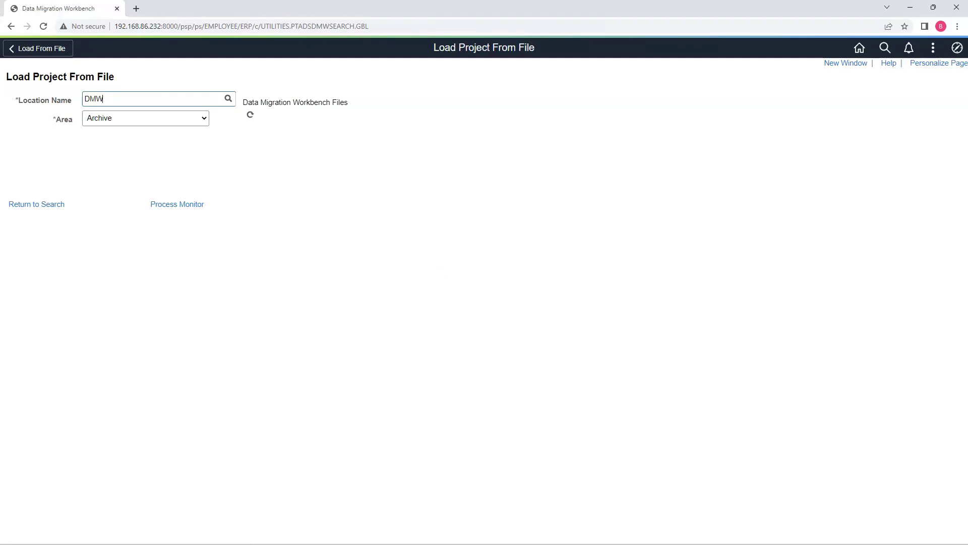
pyautogui.click(115, 119)
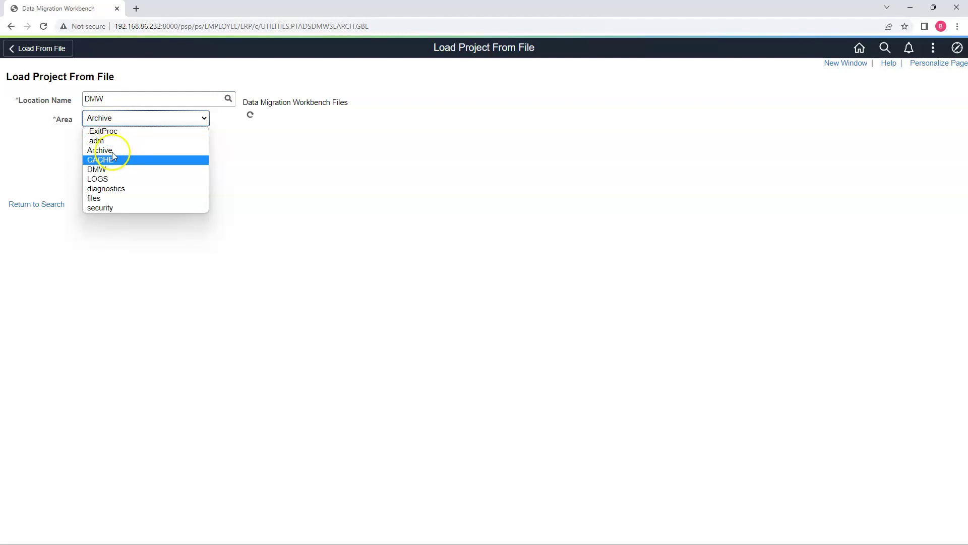
pyautogui.click(113, 168)
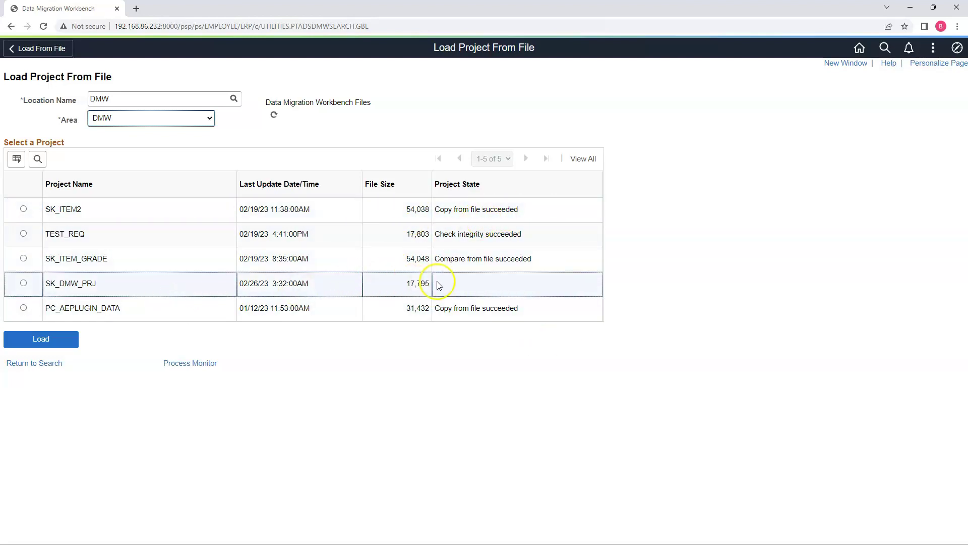
# Select project SK_DMW_PRJ and attempt to load it from file.
pyautogui.moveTo(96, 284); pyautogui.dragTo(44, 283)
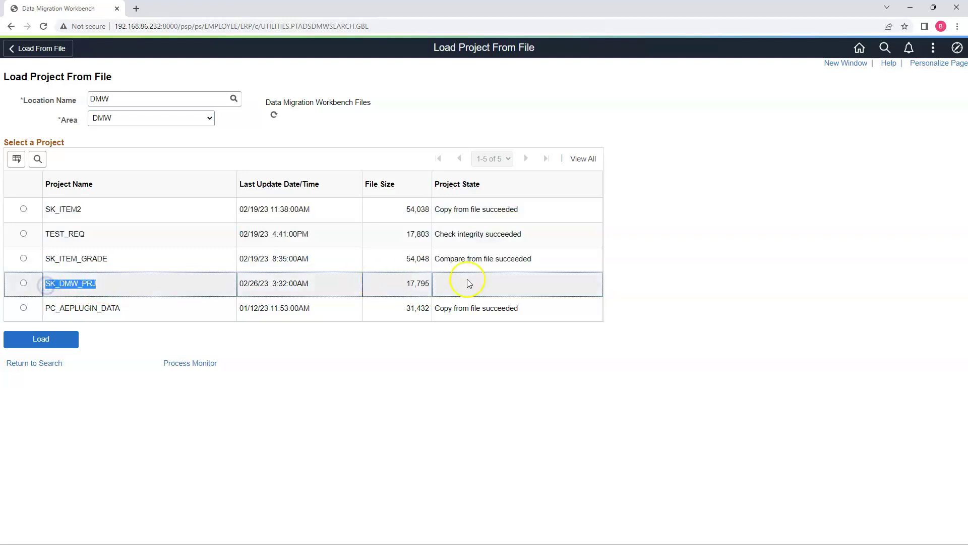
pyautogui.click(506, 280)
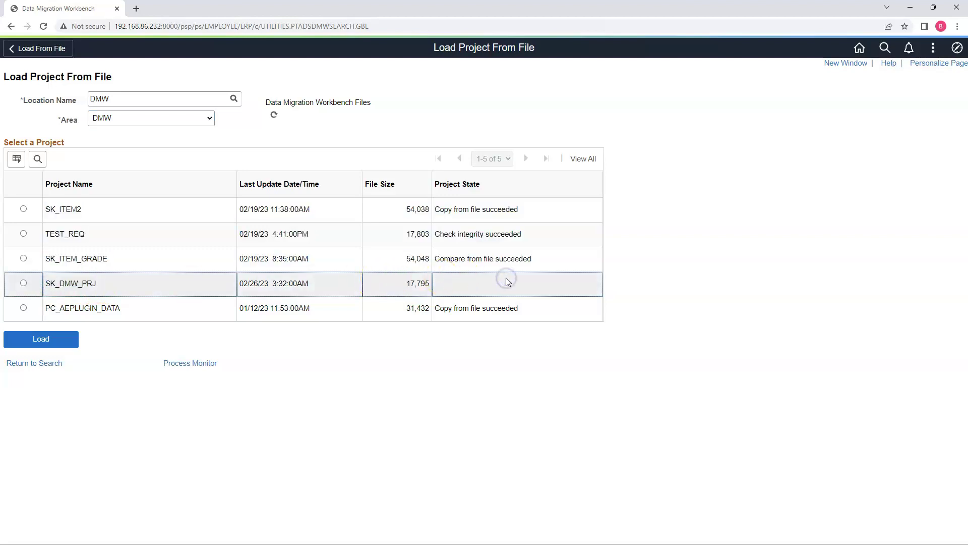
pyautogui.click(23, 283)
pyautogui.click(55, 339)
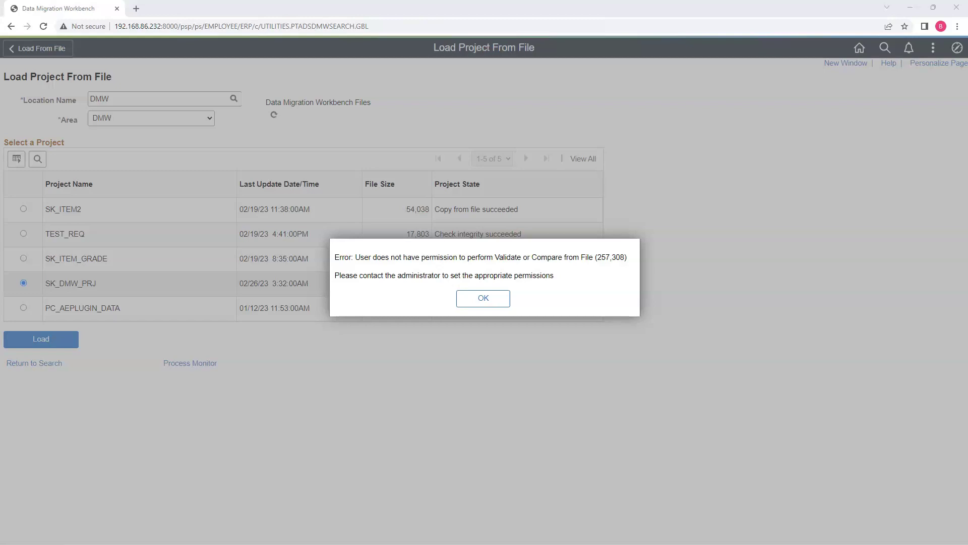
# Give PTPT3500 Full Access Copy Compare permission with attribute setting allowed, and save.
pyautogui.hotkey('alt', 'Tab')
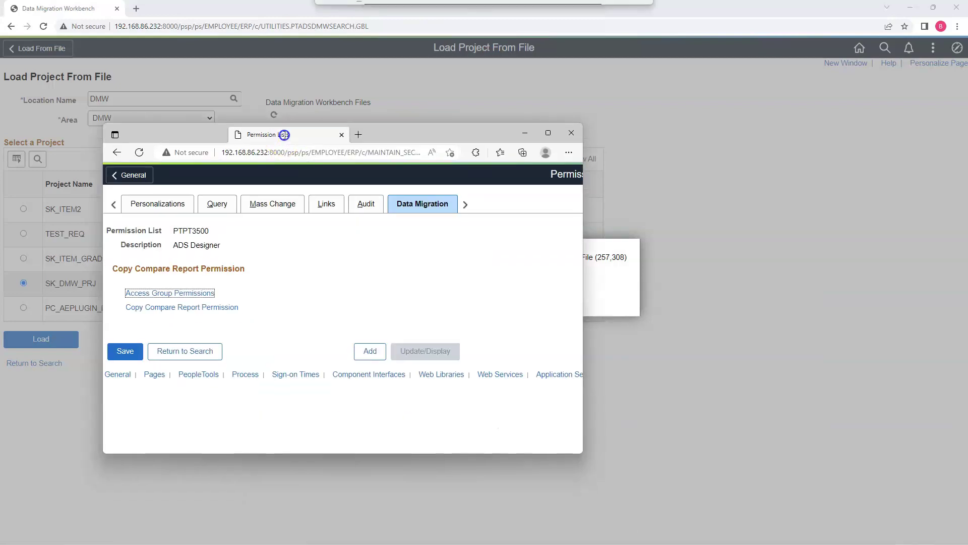
pyautogui.doubleClick(190, 231)
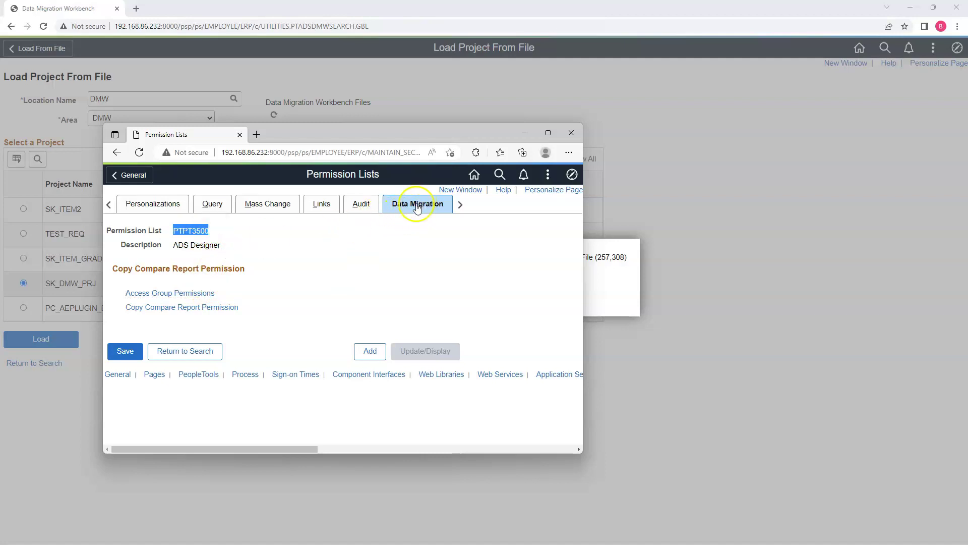
pyautogui.click(181, 308)
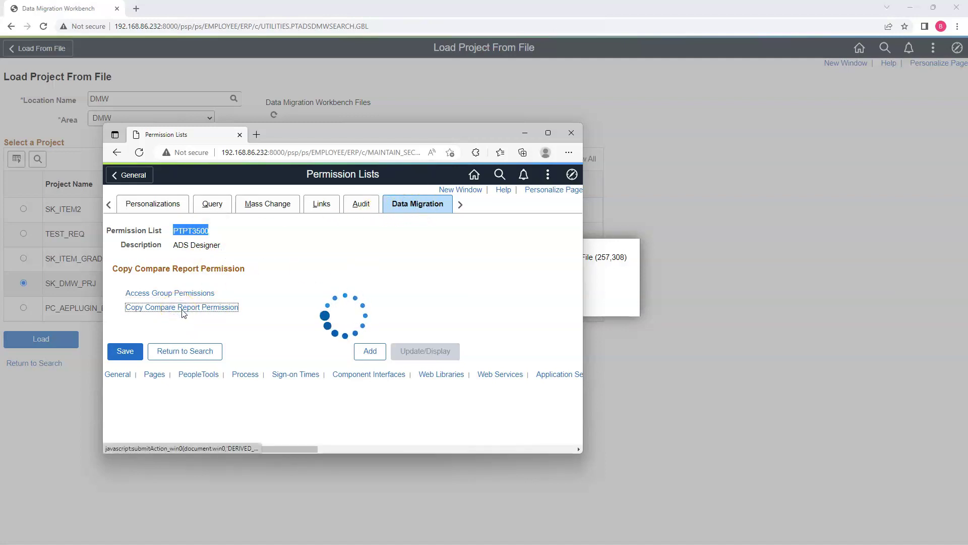
pyautogui.click(249, 316)
pyautogui.click(188, 334)
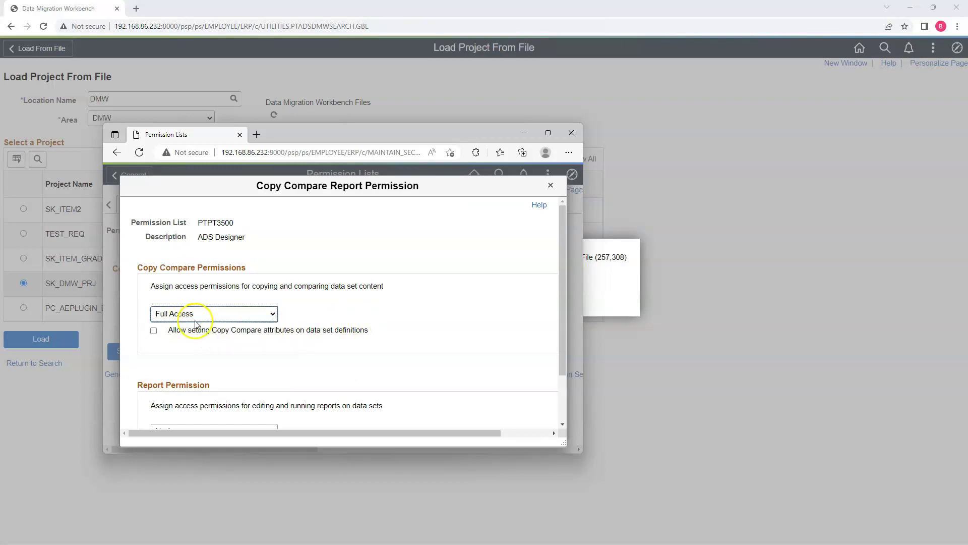
pyautogui.click(153, 330)
pyautogui.scroll(-2, 325, 377)
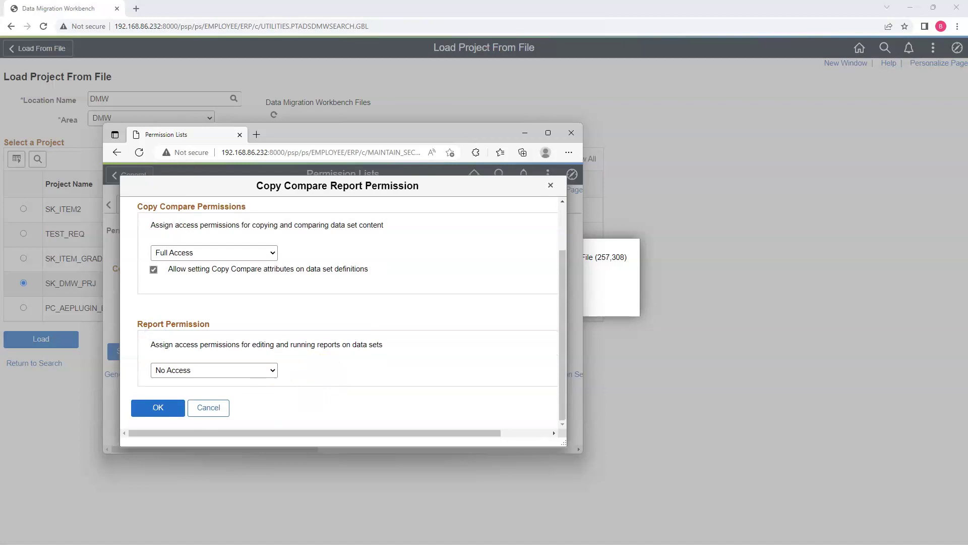
pyautogui.click(157, 407)
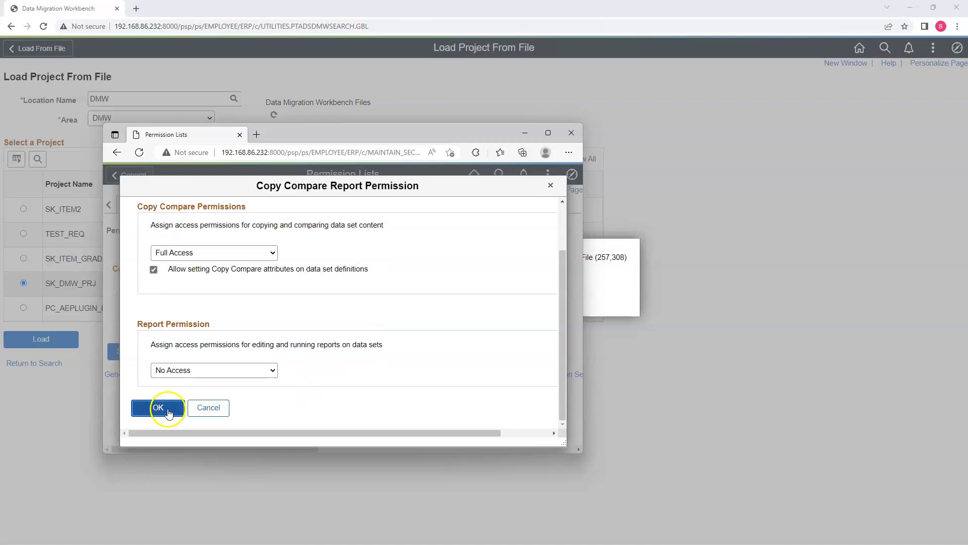
pyautogui.click(126, 352)
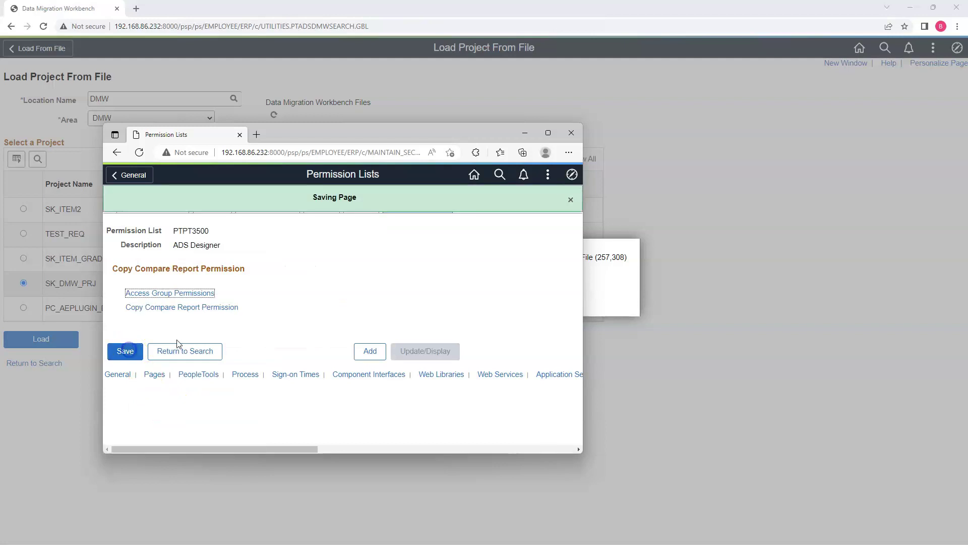
# Dismiss the permission error and retry loading SK_DMW_PRJ.
pyautogui.click(634, 305)
pyautogui.click(484, 298)
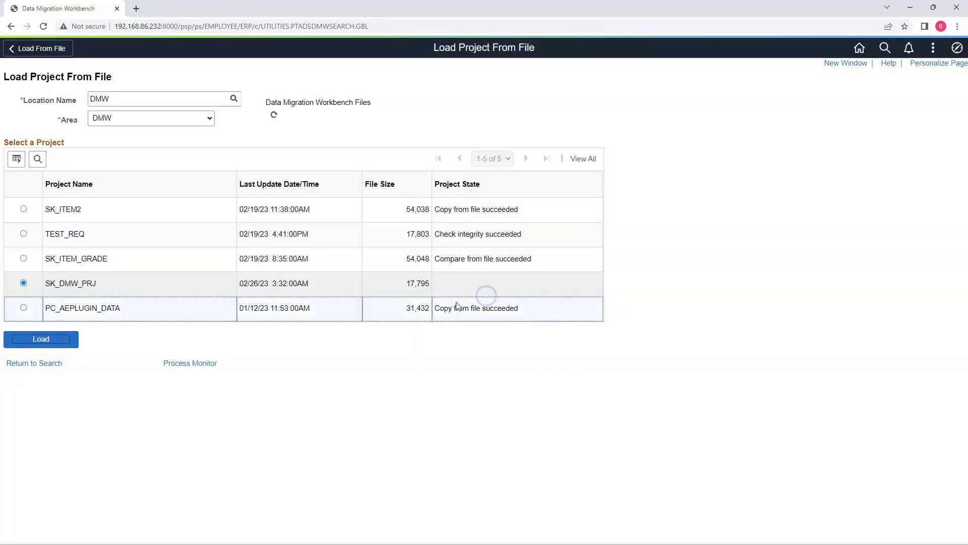
pyautogui.click(62, 341)
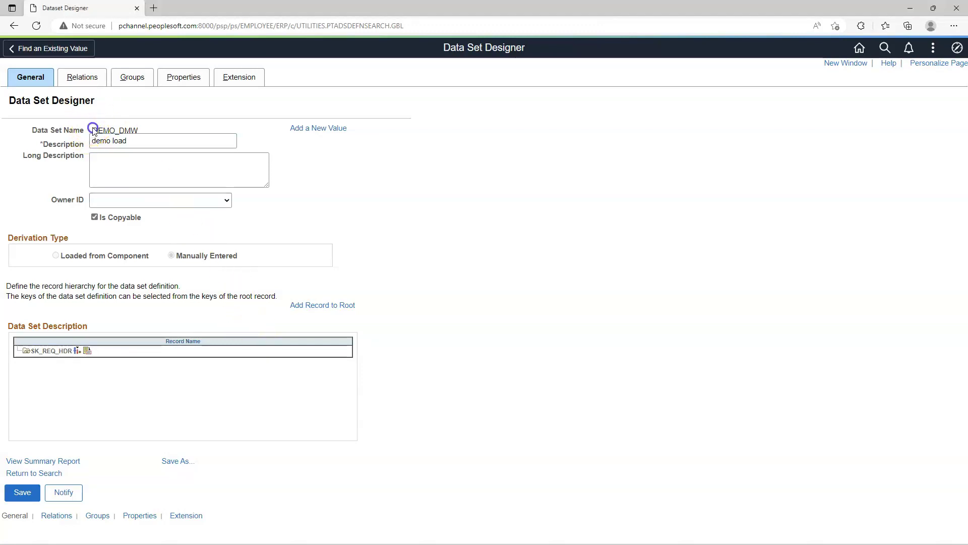
# Inspect the DEMO_DMW data set definition and its SK_REQ_HDR root record.
pyautogui.moveTo(93, 130); pyautogui.dragTo(149, 131)
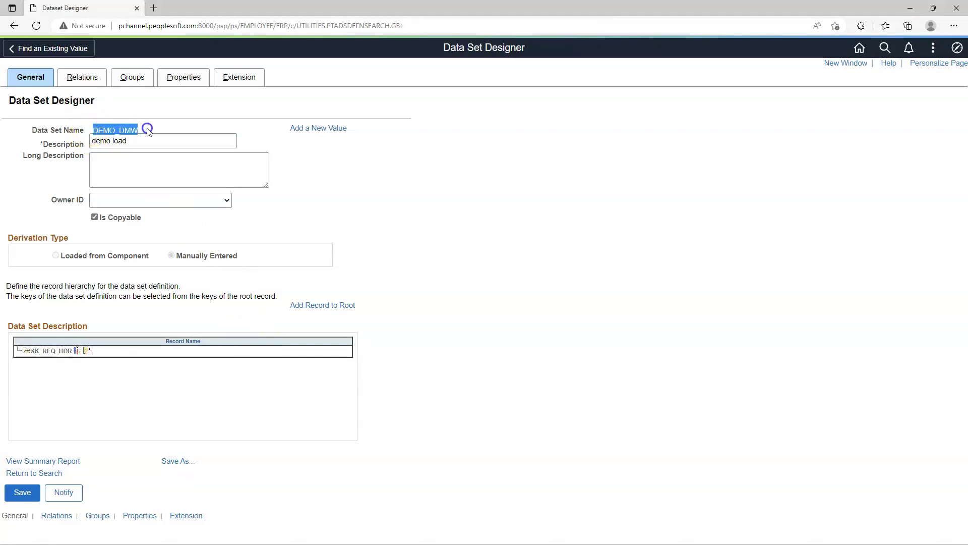
pyautogui.click(44, 357)
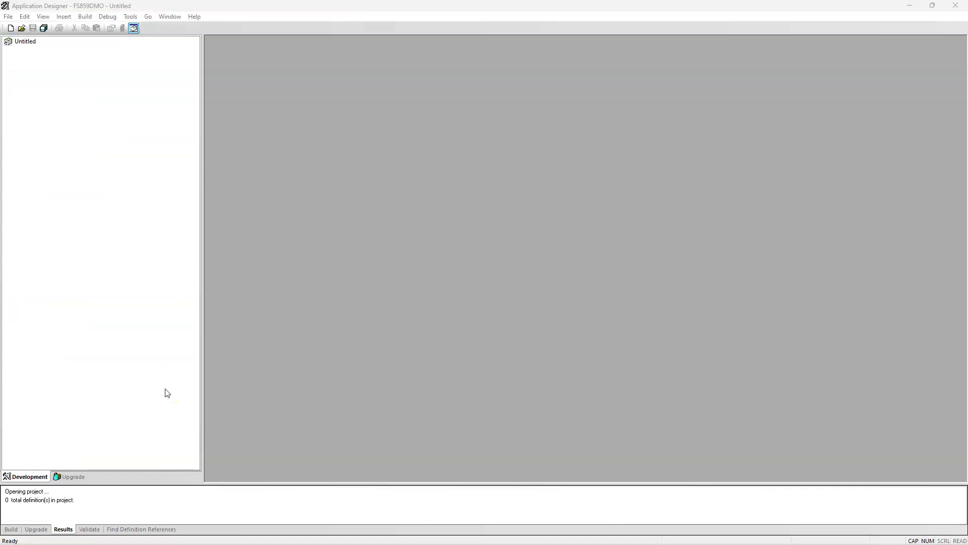
# Insert the DEMO_DMW data set definition into the Application Designer project.
pyautogui.click(63, 17)
pyautogui.click(88, 43)
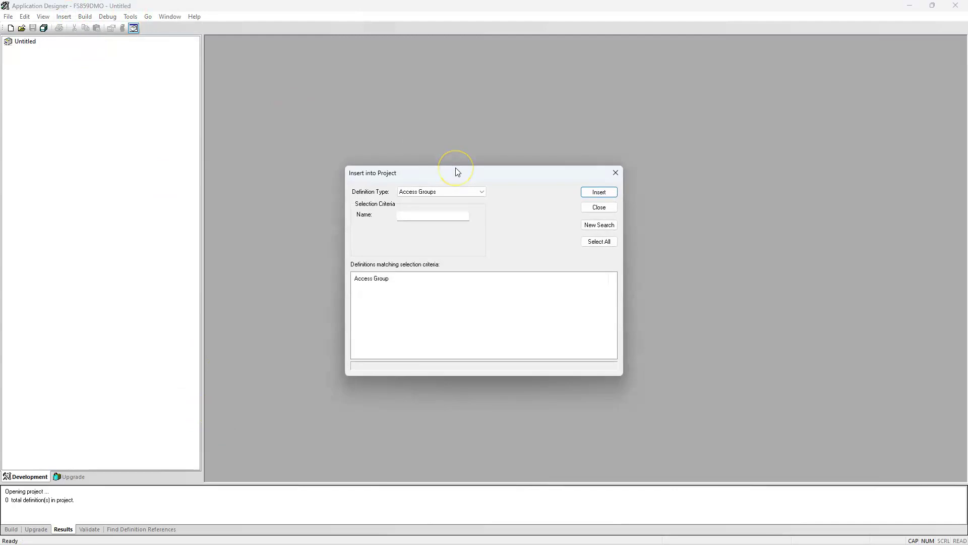
pyautogui.click(424, 215)
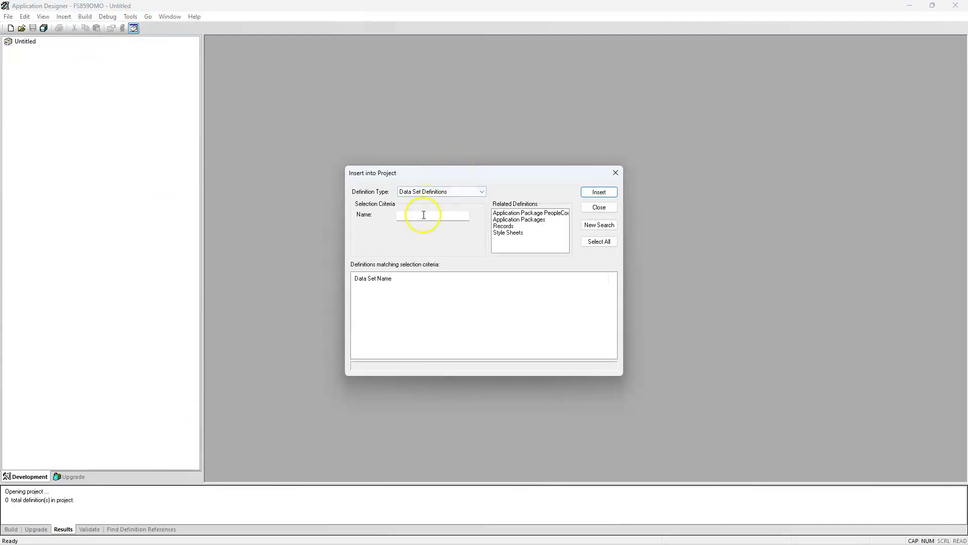
pyautogui.write('%SMW%')
pyautogui.press('Return')
pyautogui.doubleClick(383, 290)
pyautogui.click(600, 207)
# Save the project as SK_DATASET.
pyautogui.click(8, 16)
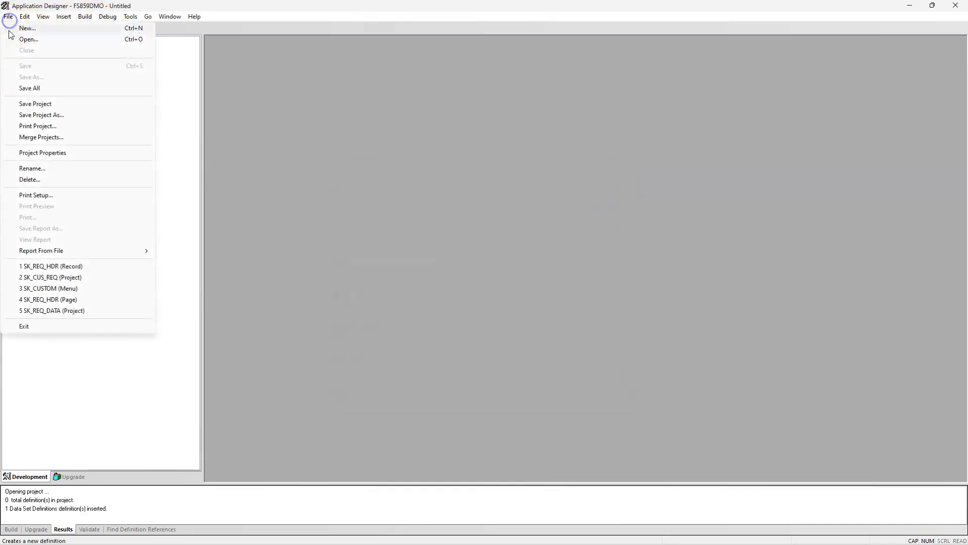
pyautogui.click(31, 103)
pyautogui.write('SK_DATASET')
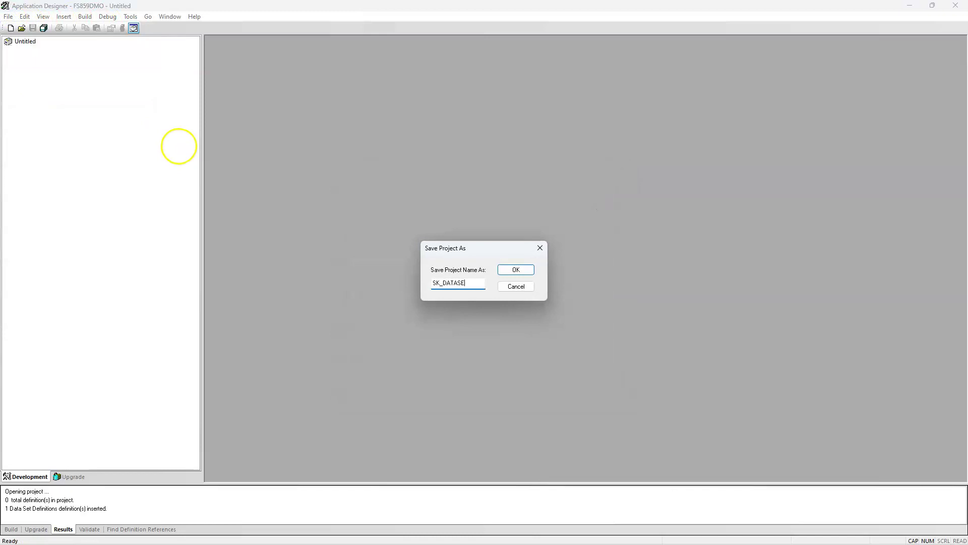
pyautogui.click(517, 268)
# Copy SK_DATASET to target database FS92SIVA, then reselect SK_DMW_PRJ for loading.
pyautogui.click(130, 16)
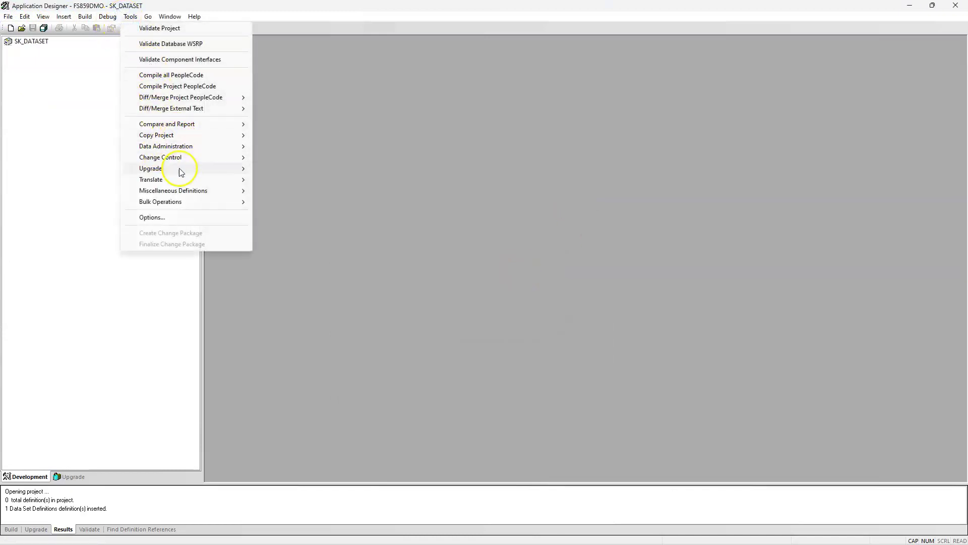
pyautogui.click(183, 168)
pyautogui.press('Tab')
pyautogui.press('Tab')
pyautogui.click(492, 324)
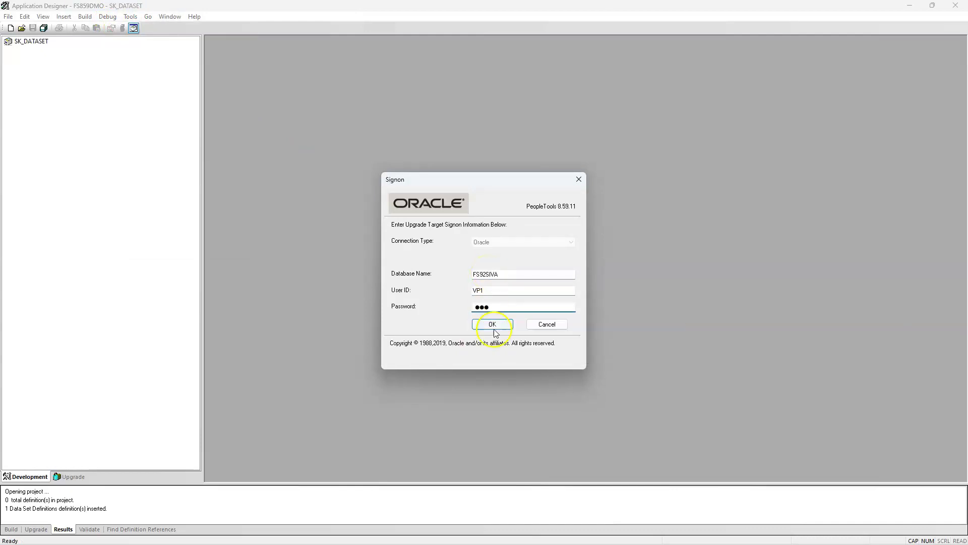
pyautogui.click(589, 229)
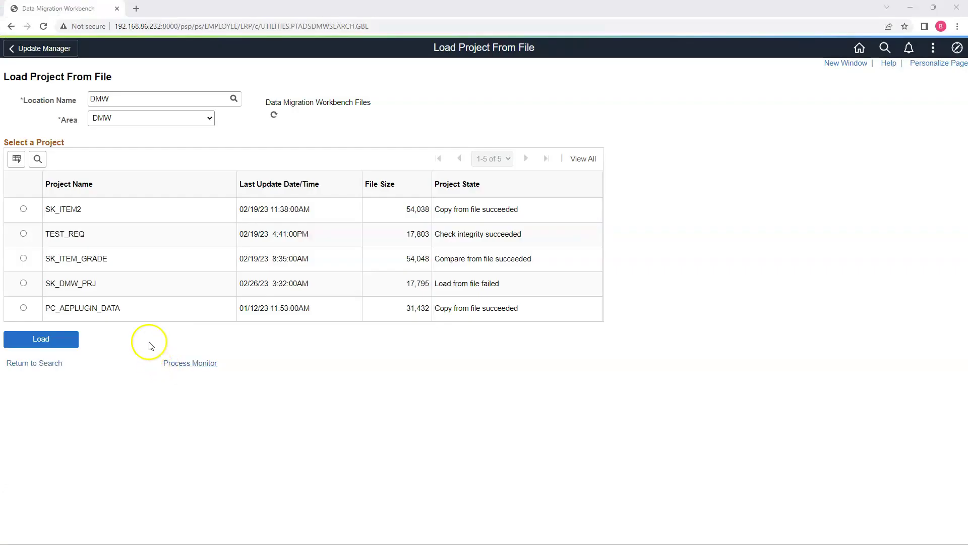
pyautogui.click(24, 283)
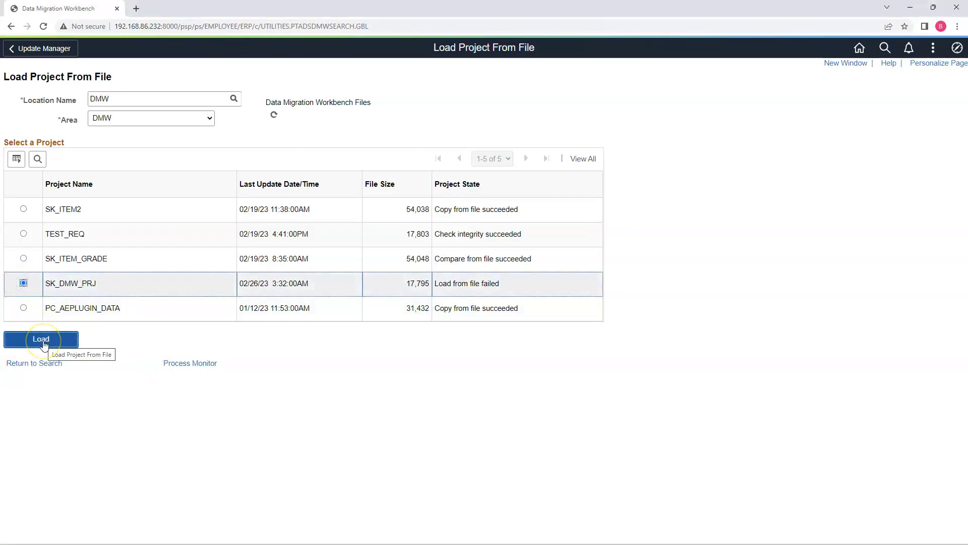
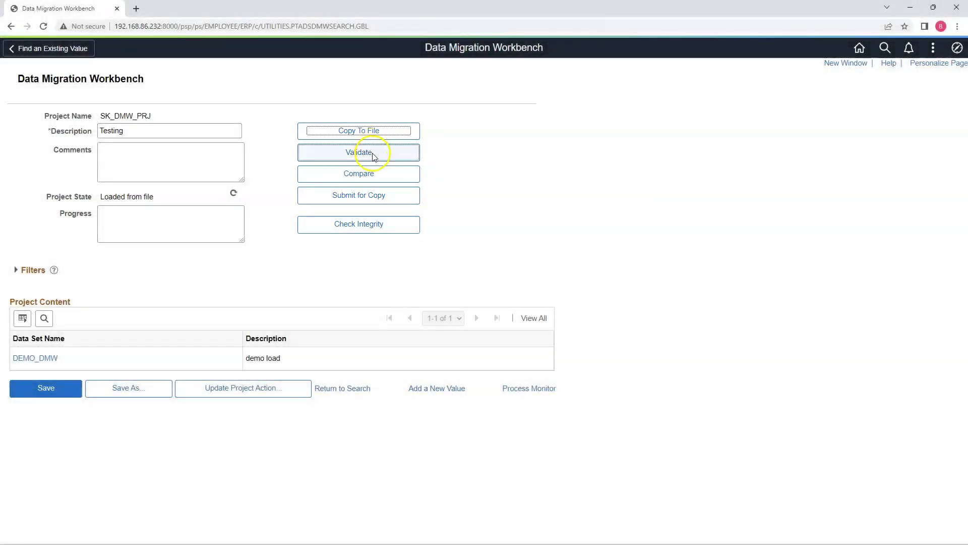
# Run Validate from file on SK_DMW_PRJ and refresh until the state reads 'Validate from file succeeded'.
pyautogui.click(371, 154)
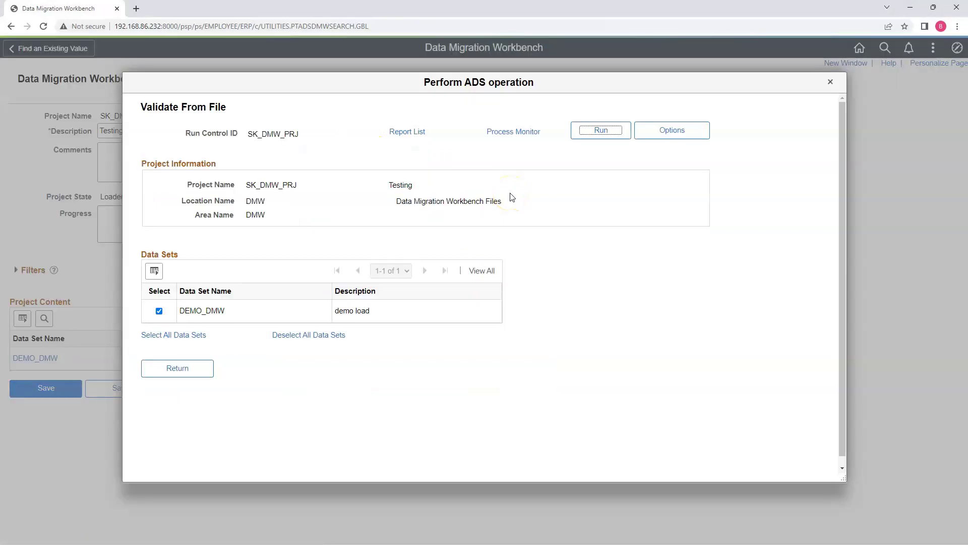
pyautogui.click(598, 132)
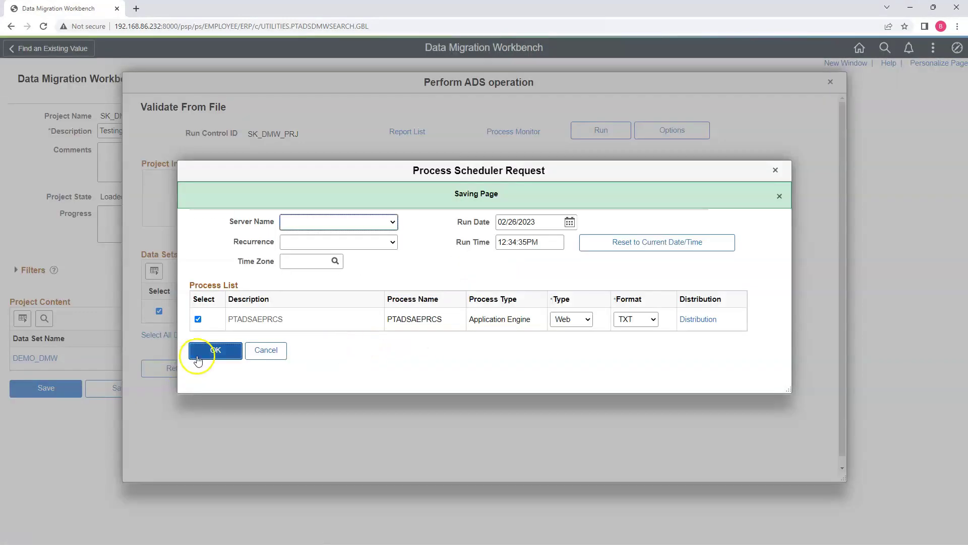
pyautogui.click(199, 353)
pyautogui.moveTo(100, 197); pyautogui.dragTo(203, 208)
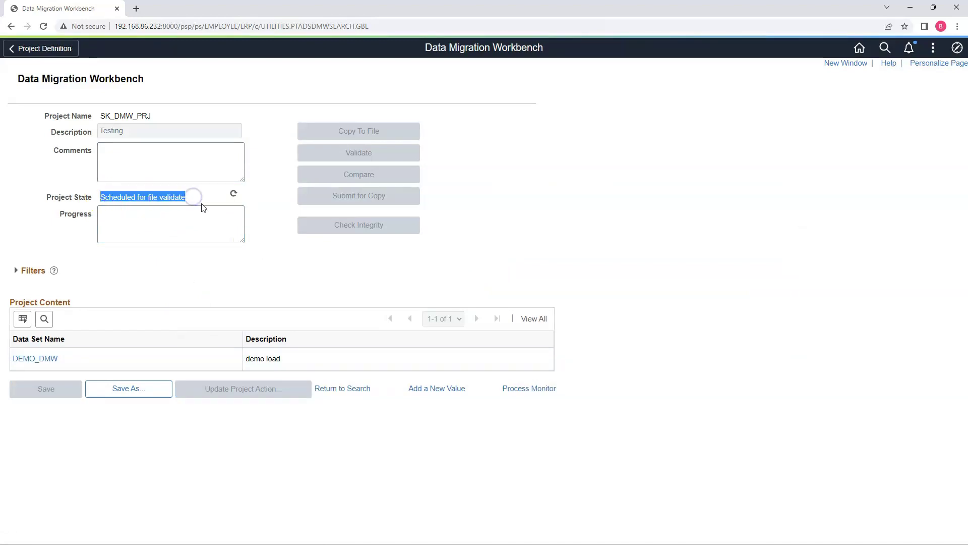
pyautogui.click(234, 194)
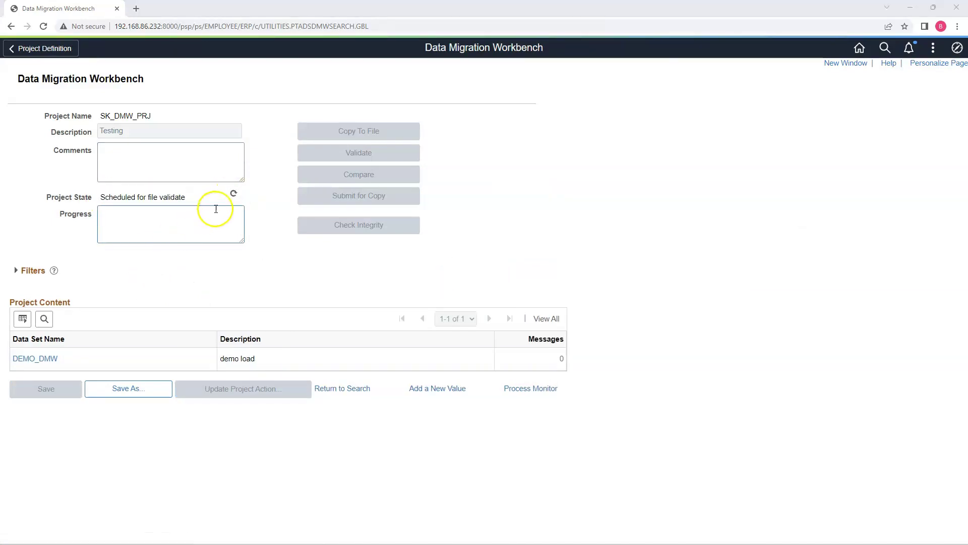
pyautogui.click(233, 194)
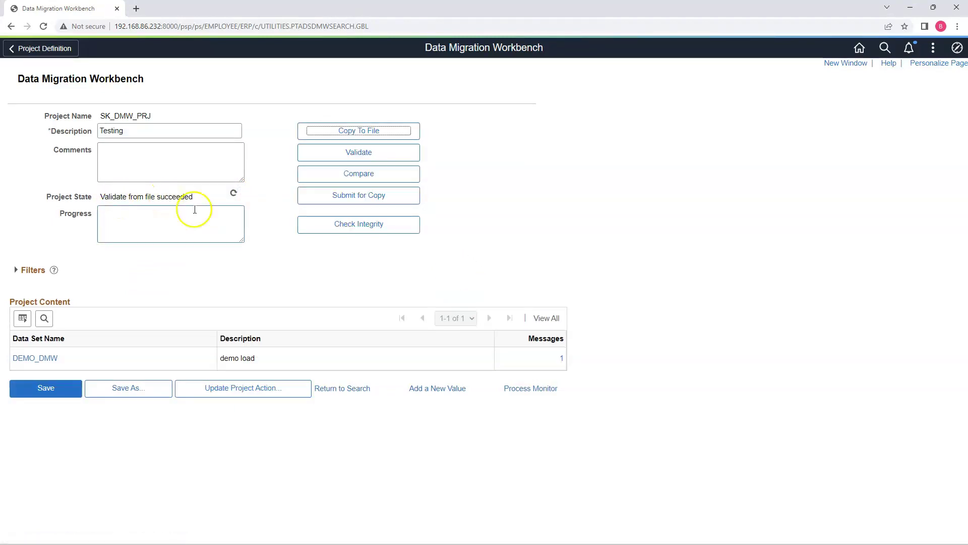
# Review the DEMO_DMW warning for requisition MSK0001, then return to the project definition.
pyautogui.click(561, 361)
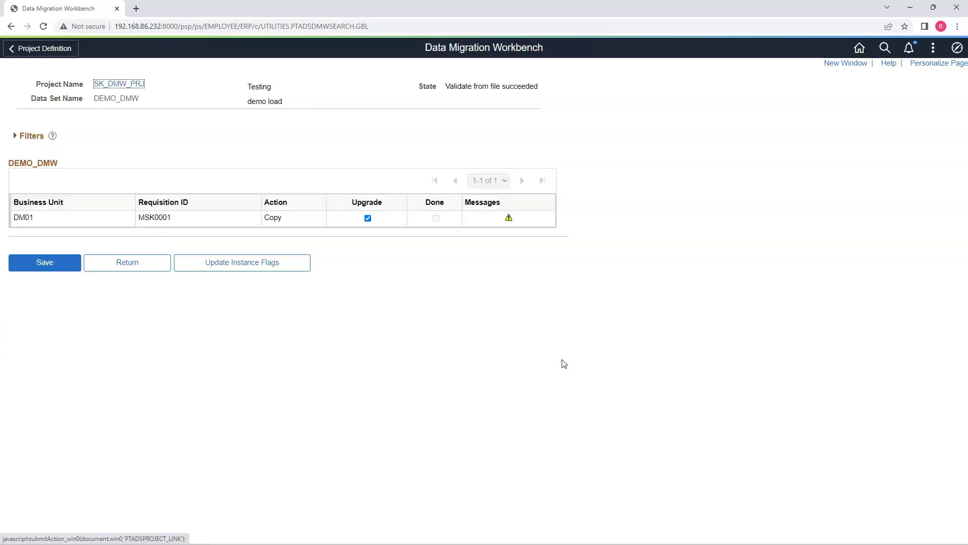
pyautogui.click(509, 218)
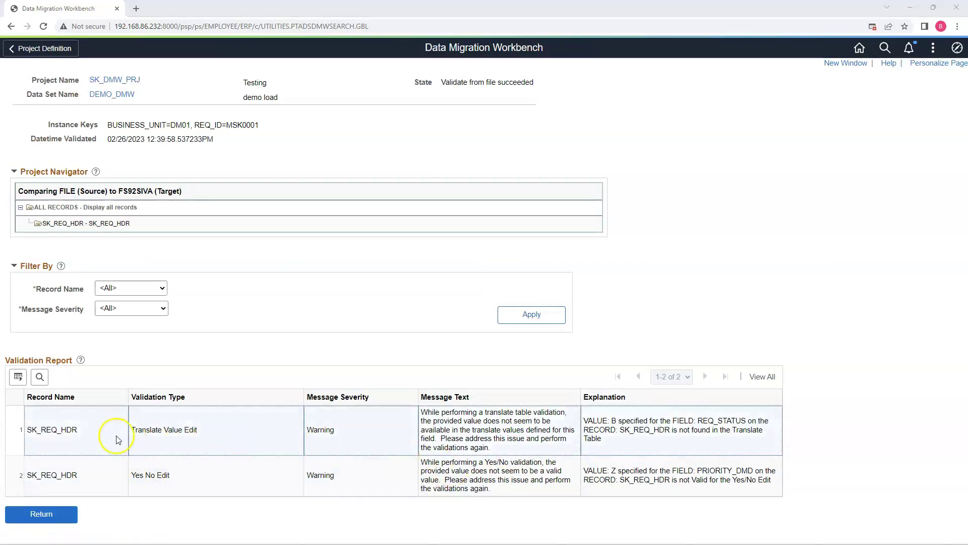
pyautogui.click(69, 512)
pyautogui.click(109, 272)
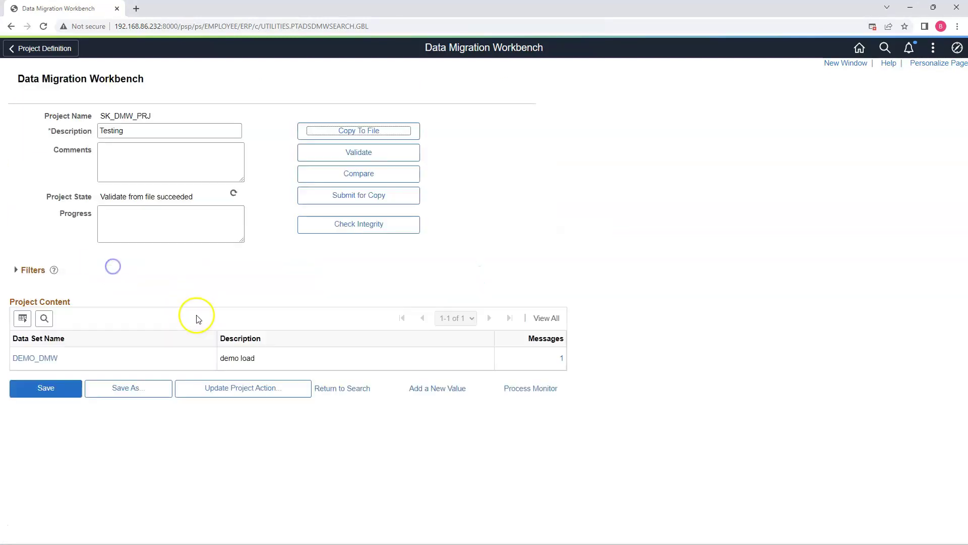
# Run Check Integrity on SK_DMW_PRJ and refresh to show 'Integrity checked with errors'.
pyautogui.click(357, 227)
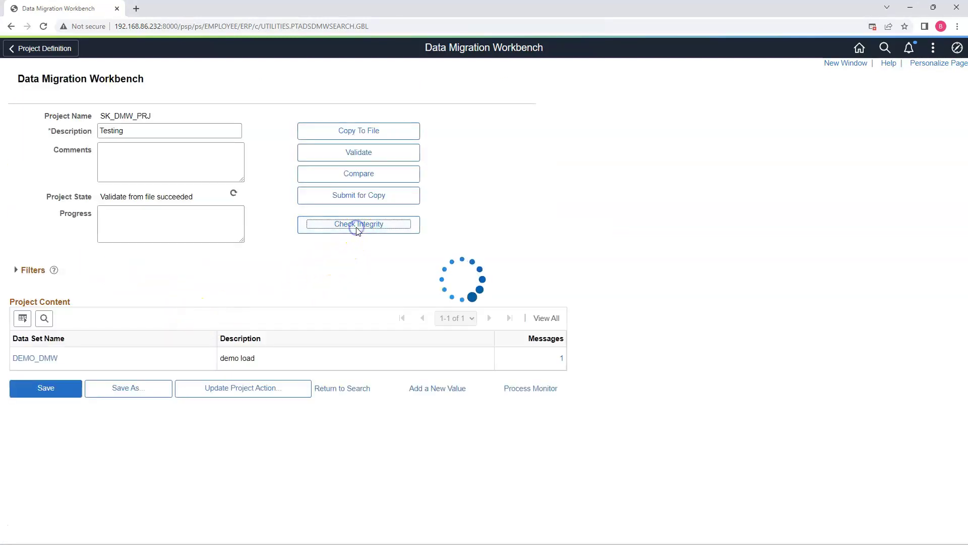
pyautogui.click(603, 138)
pyautogui.click(213, 349)
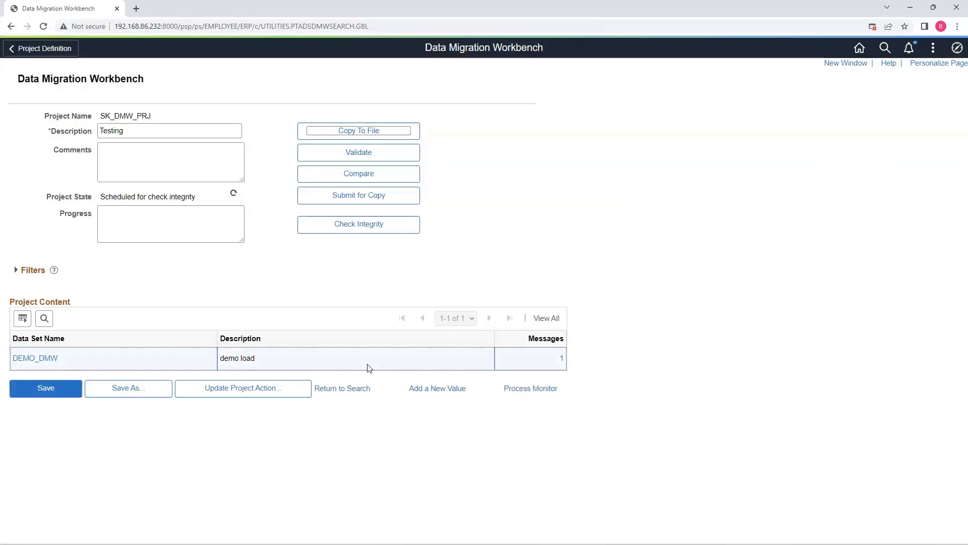
pyautogui.click(233, 194)
# Review the Error-severity messages for DEMO_DMW, then maximize the other workbench window.
pyautogui.click(561, 358)
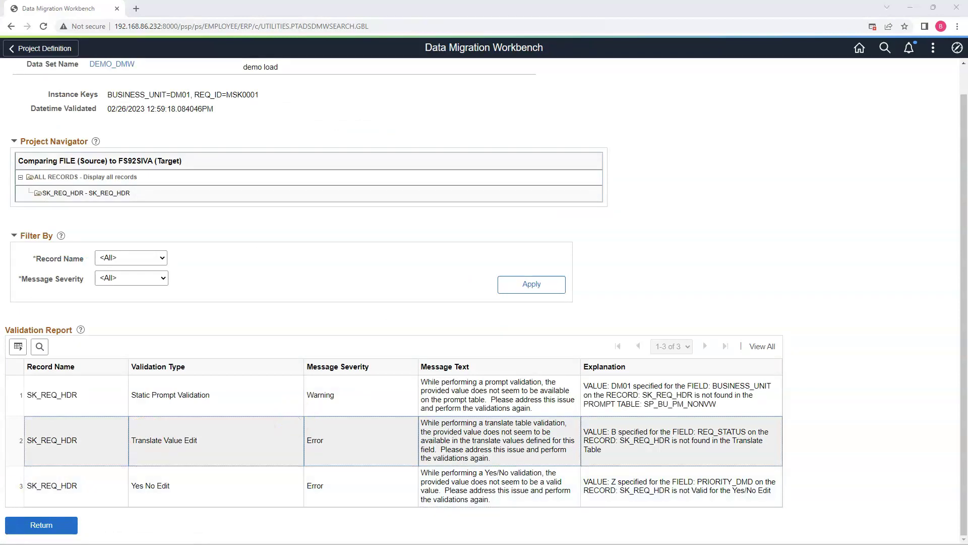
pyautogui.doubleClick(307, 440)
pyautogui.doubleClick(309, 486)
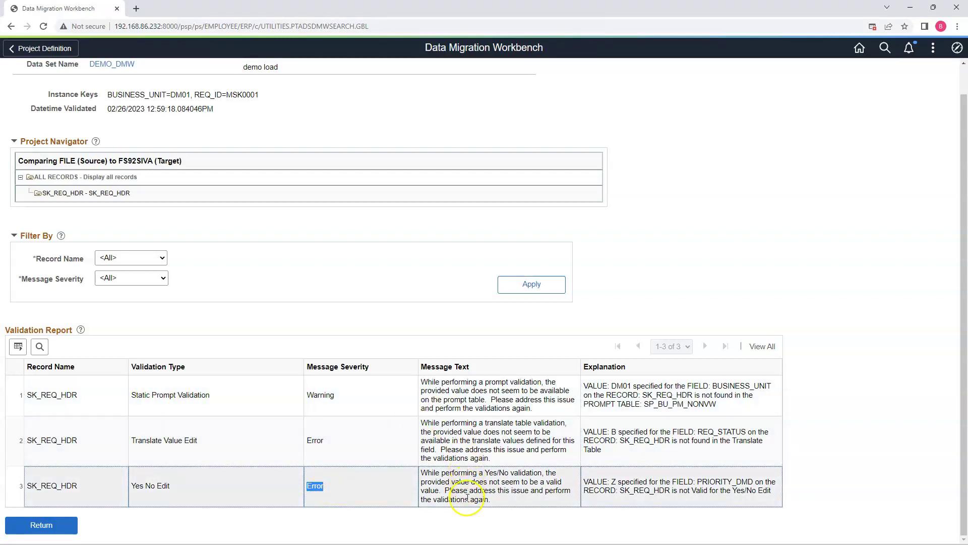
pyautogui.hotkey('alt', 'Tab')
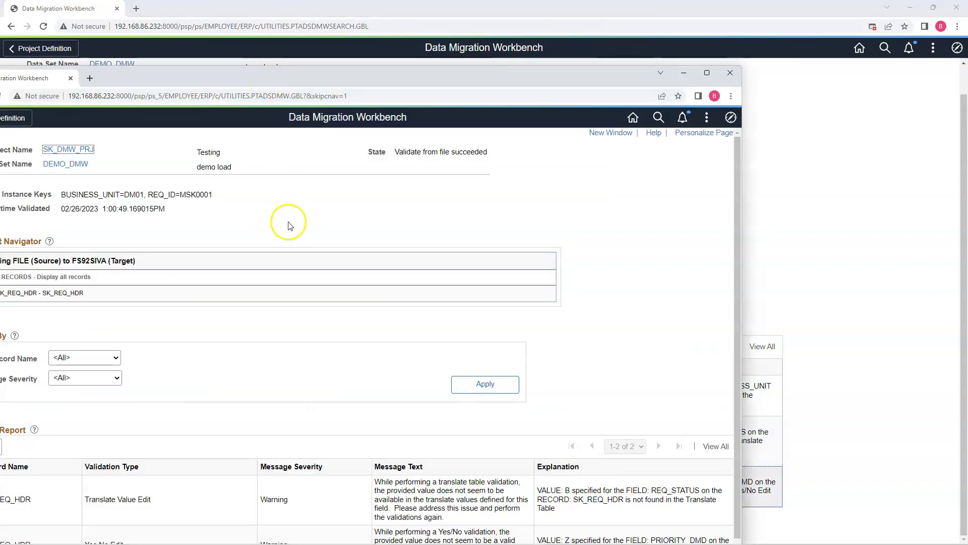
pyautogui.click(706, 73)
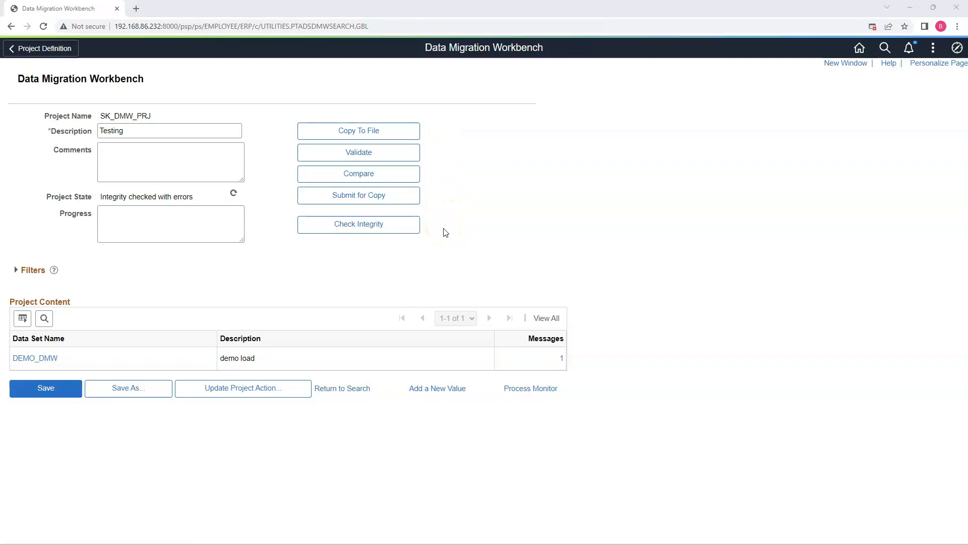
# Point out the Compare and Submit for Copy options, then switch to the 'Today we learned' slide.
pyautogui.click(392, 181)
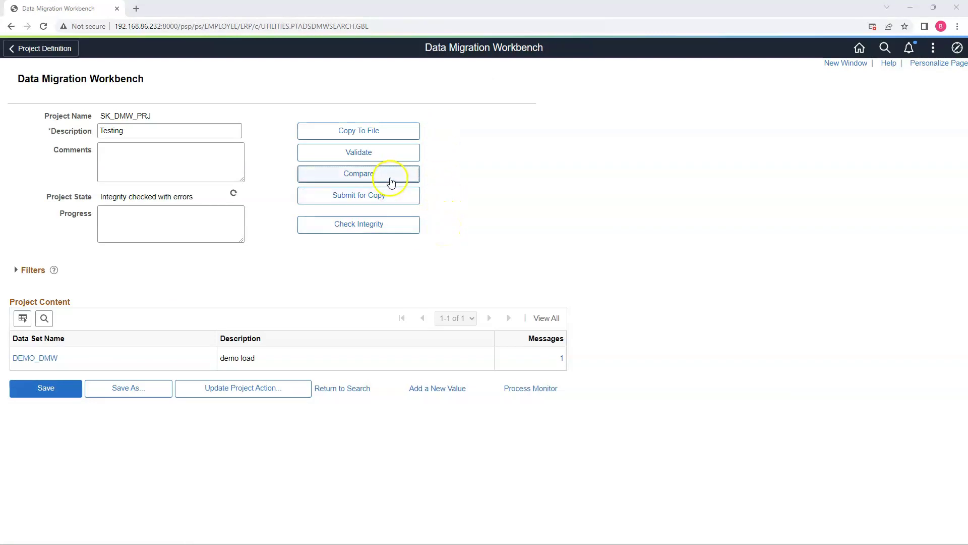
pyautogui.click(410, 201)
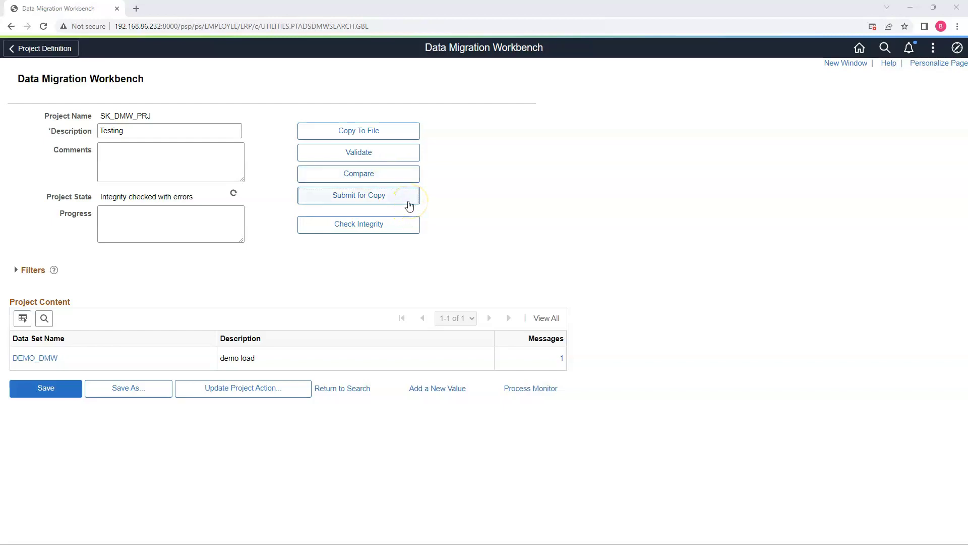
pyautogui.click(434, 197)
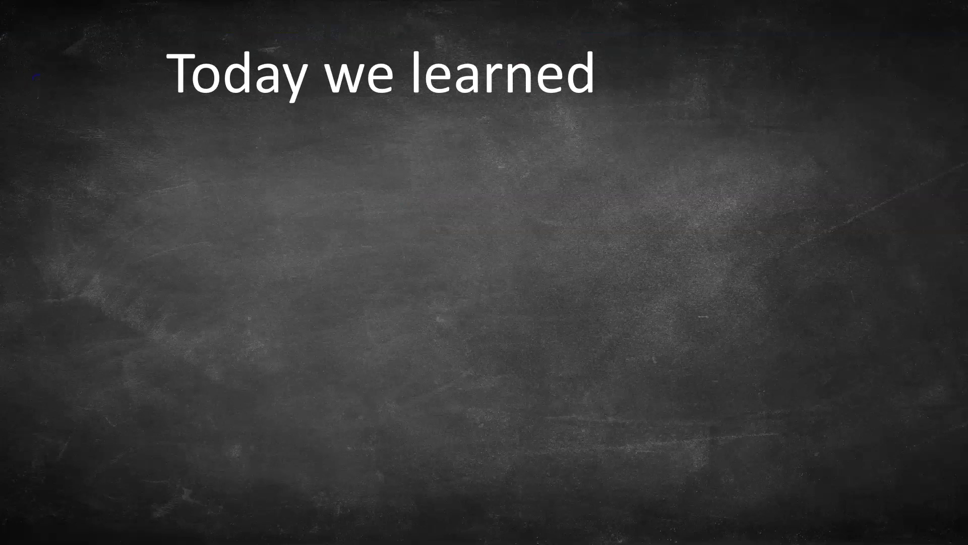
# Reveal the Data Mover heading and its bullets: Easy to use, Requires PeopleTools installed, Less Secure.
pyautogui.press('Right')
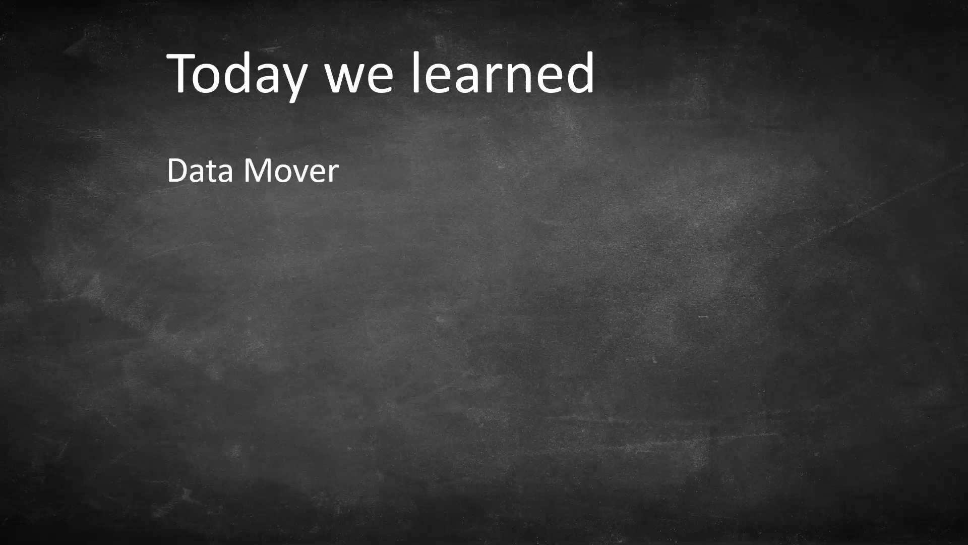
pyautogui.press('Right')
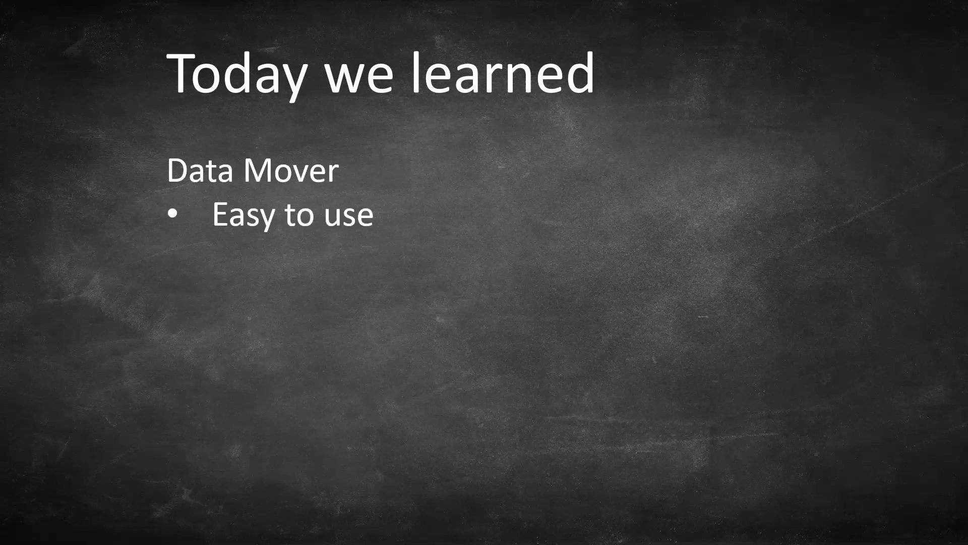
pyautogui.press('Right')
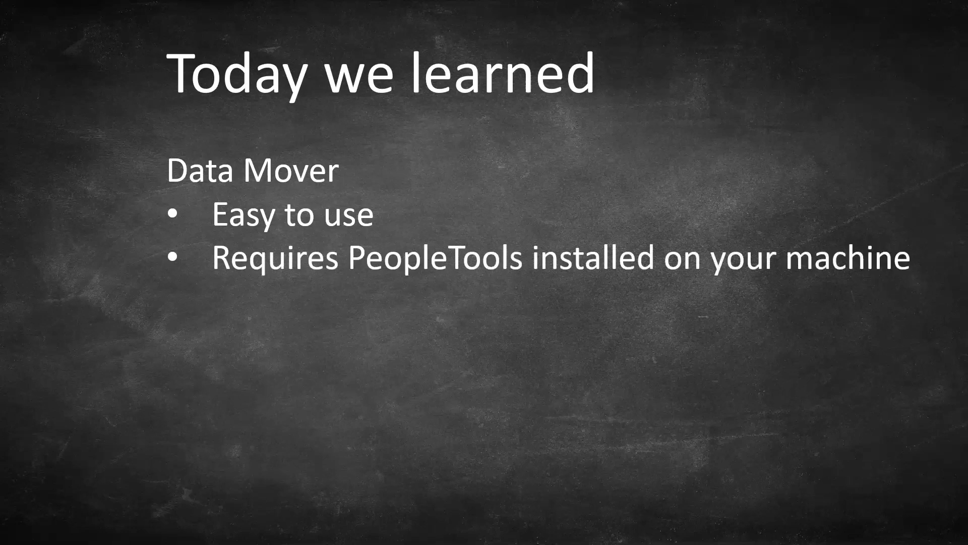
pyautogui.press('Right')
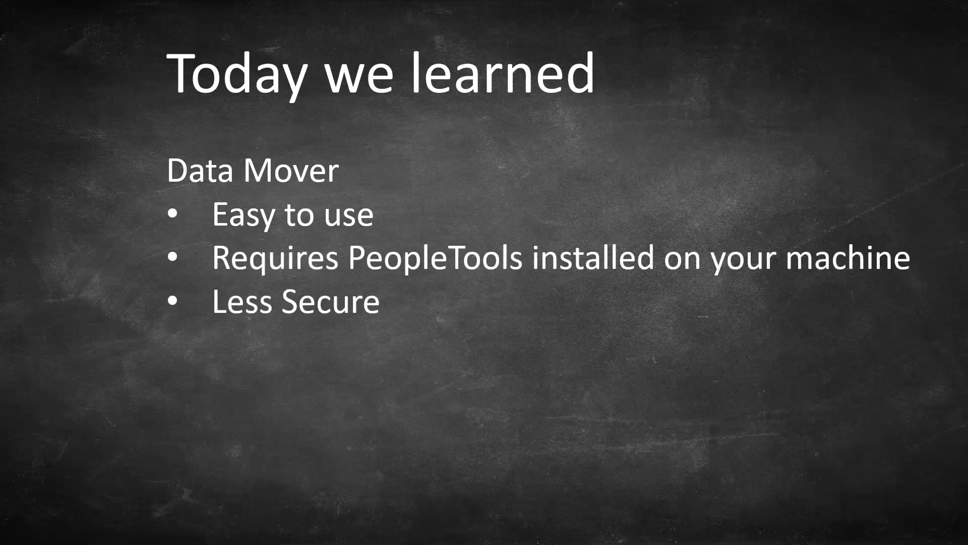